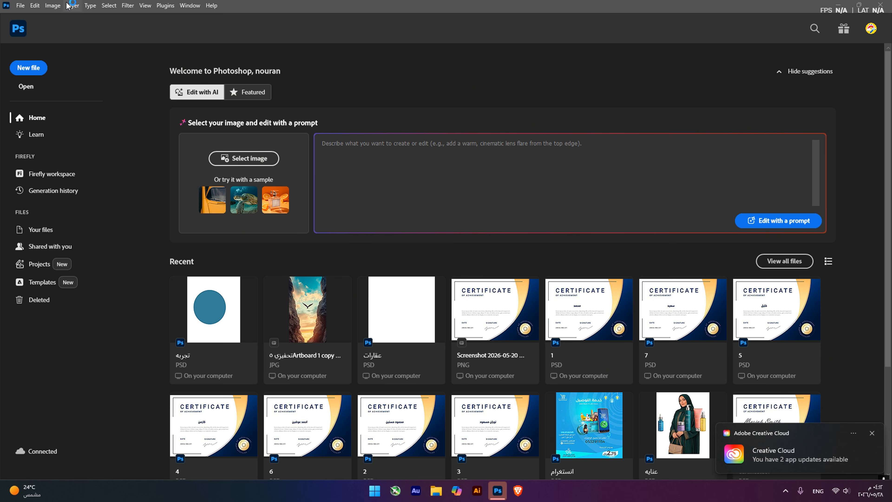
# Create a 1080 x 1350 px document at 300 ppi with an artboard and a white background
pyautogui.click(22, 6)
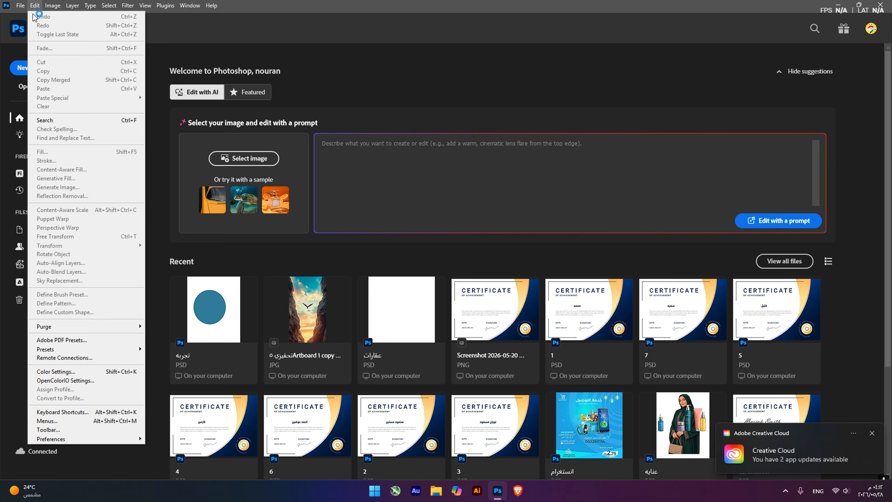
pyautogui.click(30, 17)
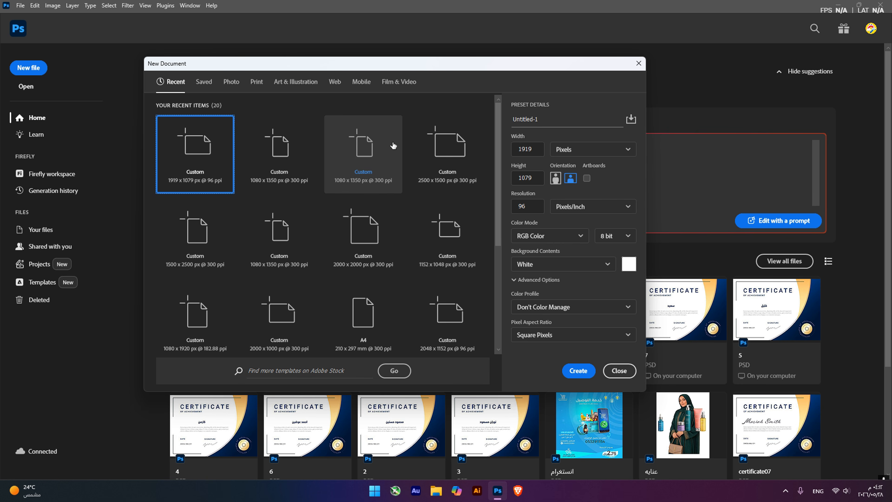
pyautogui.click(375, 144)
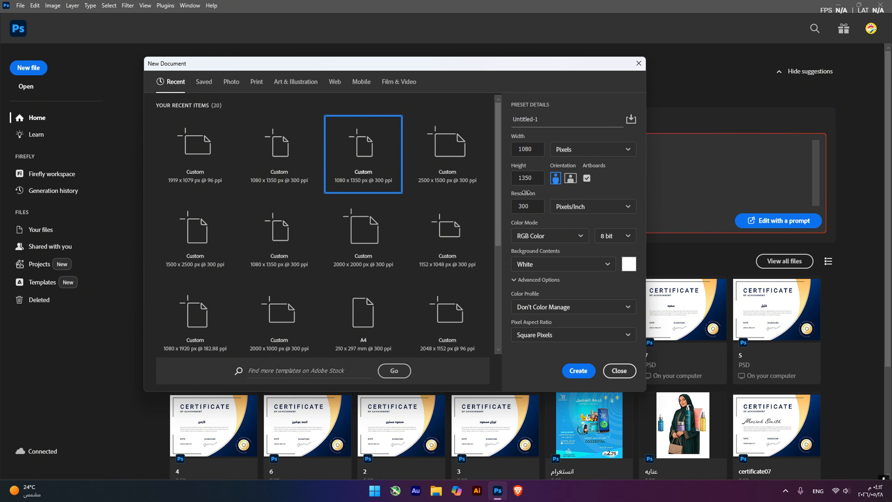
pyautogui.click(578, 371)
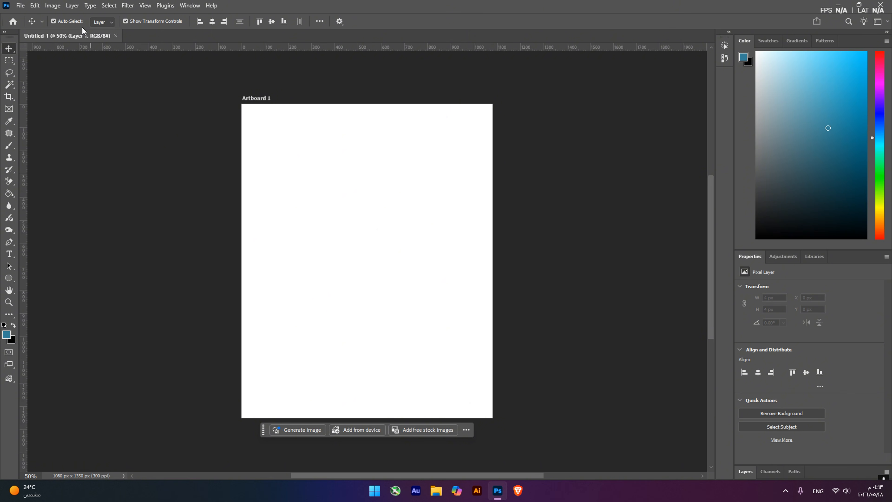
pyautogui.click(20, 5)
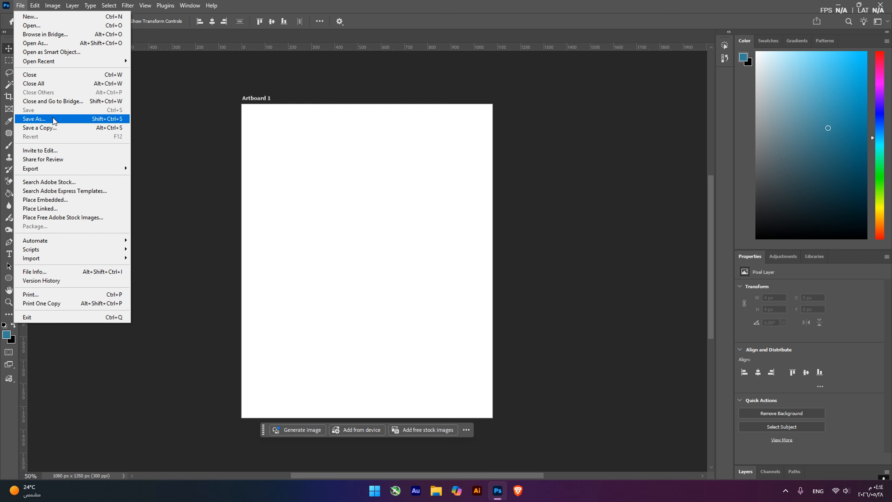
pyautogui.click(197, 186)
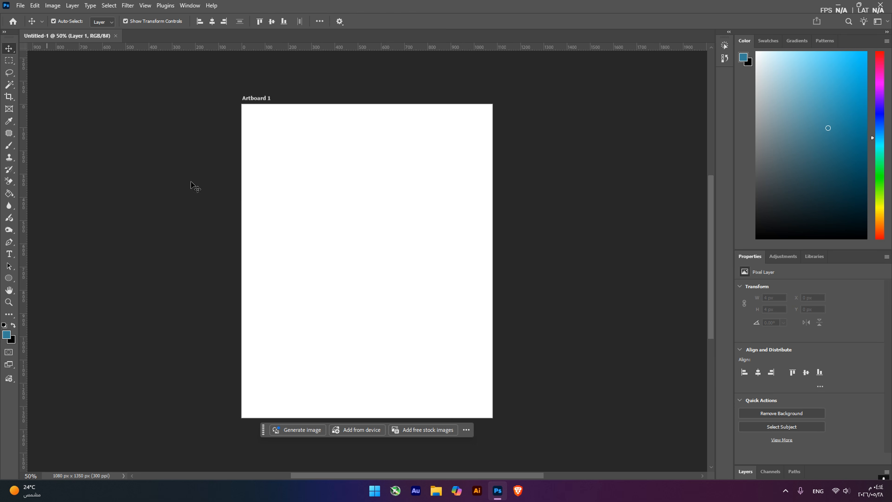
# Draw a small ellipse about 67 by 103 px in the upper part of the artboard and undo it
pyautogui.click(8, 278)
pyautogui.moveTo(299, 163); pyautogui.dragTo(318, 189)
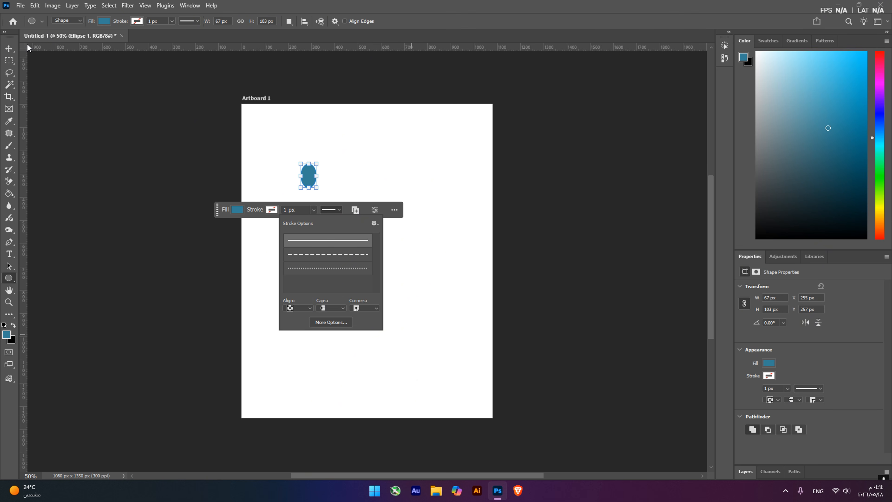
pyautogui.click(12, 48)
pyautogui.hotkey('ctrl', 'z')
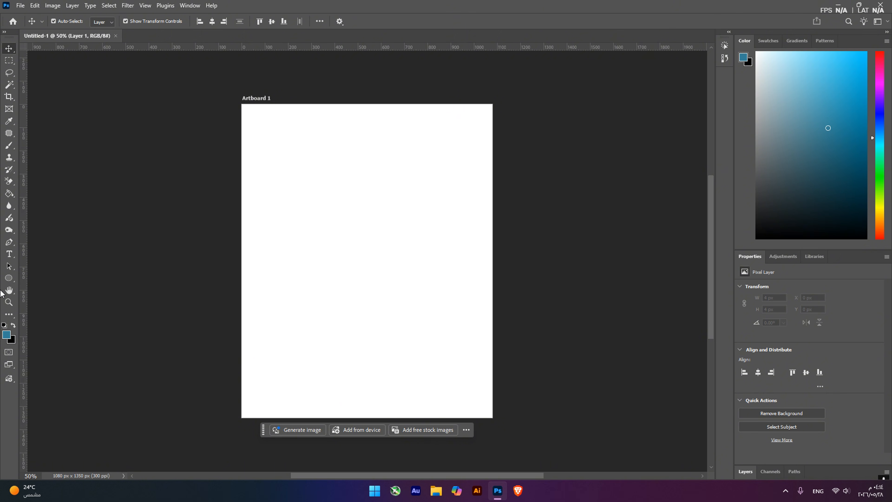
# Draw a large ellipse about 723 by 775 px, move it closer to the artboard's centre, and undo both the move and the shape
pyautogui.click(9, 278)
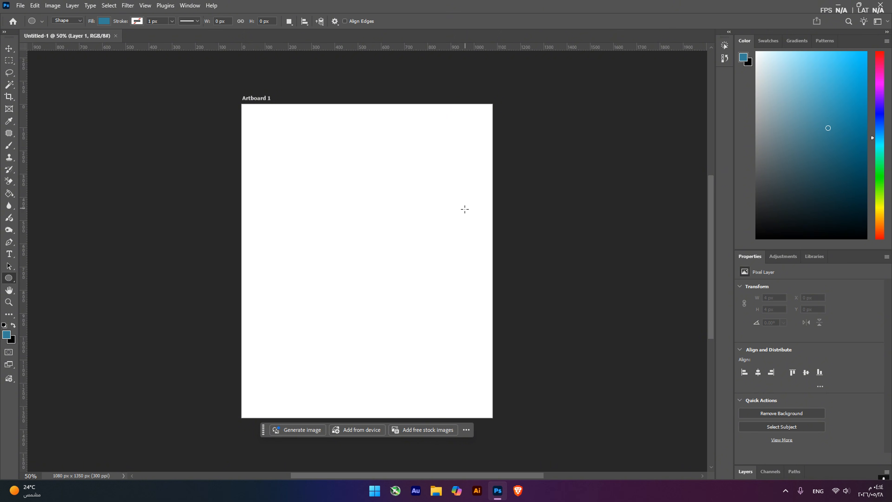
pyautogui.moveTo(299, 162); pyautogui.dragTo(467, 341)
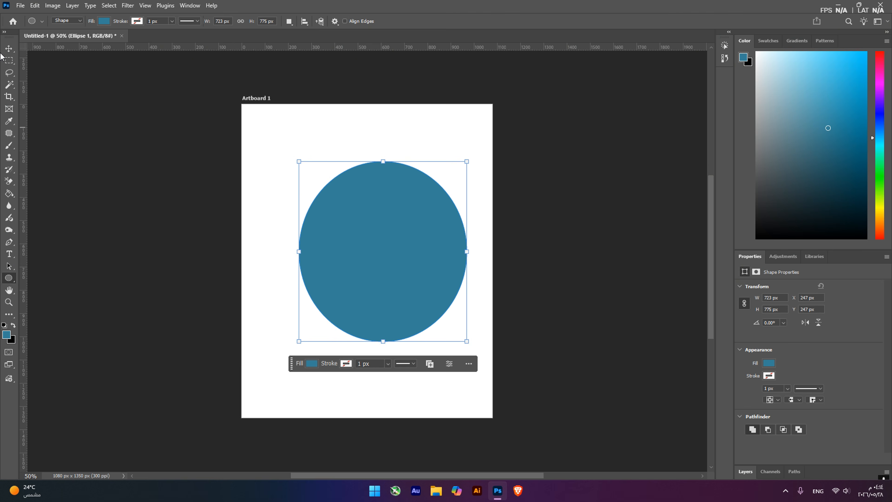
pyautogui.click(9, 52)
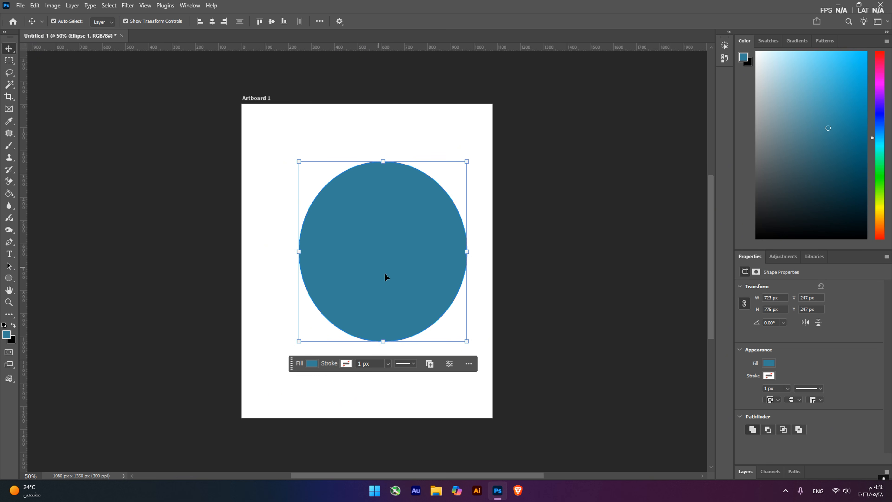
pyautogui.moveTo(384, 273); pyautogui.dragTo(367, 281)
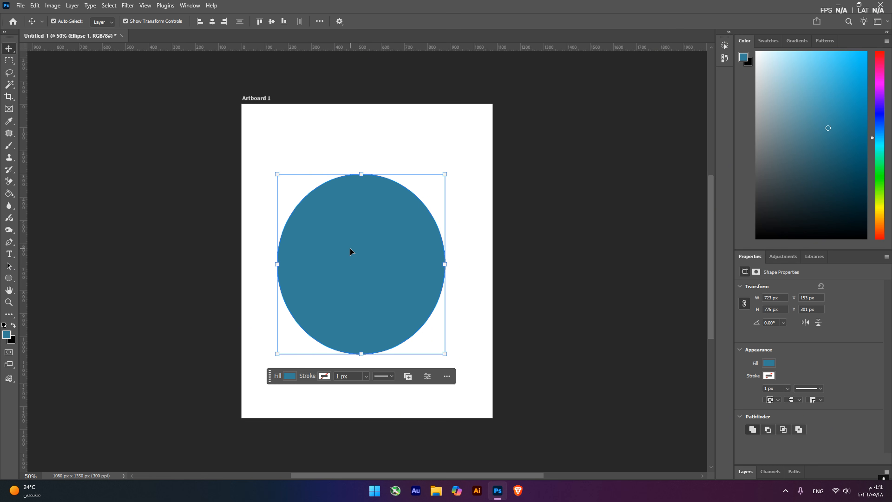
pyautogui.hotkey('ctrl', 'z')
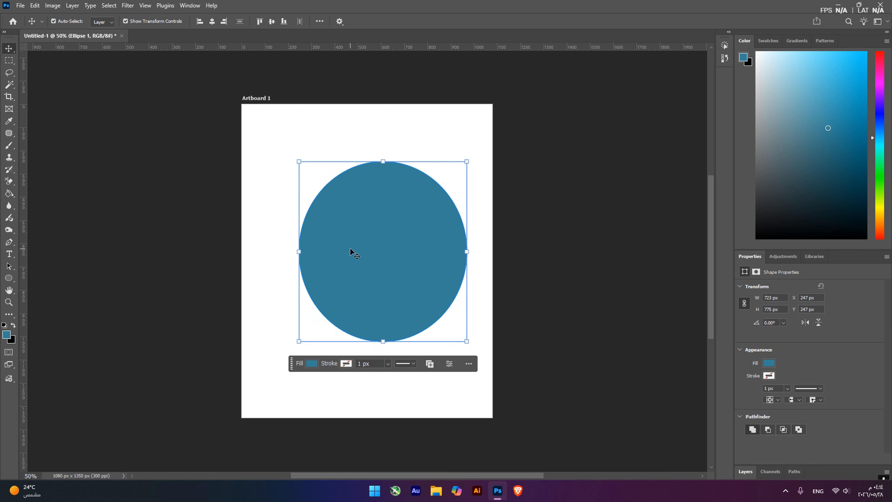
pyautogui.hotkey('ctrl', 'z')
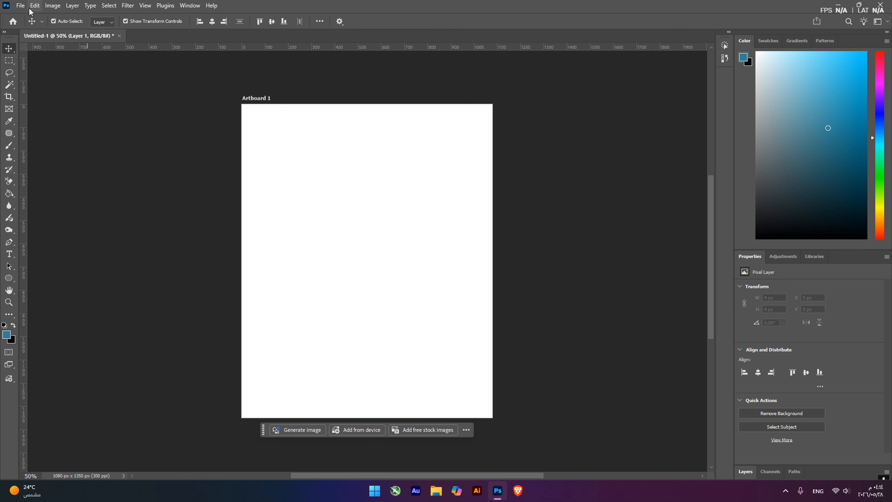
# Place the freepik tomato field image from File Explorer onto the artboard as an embedded smart object
pyautogui.click(37, 6)
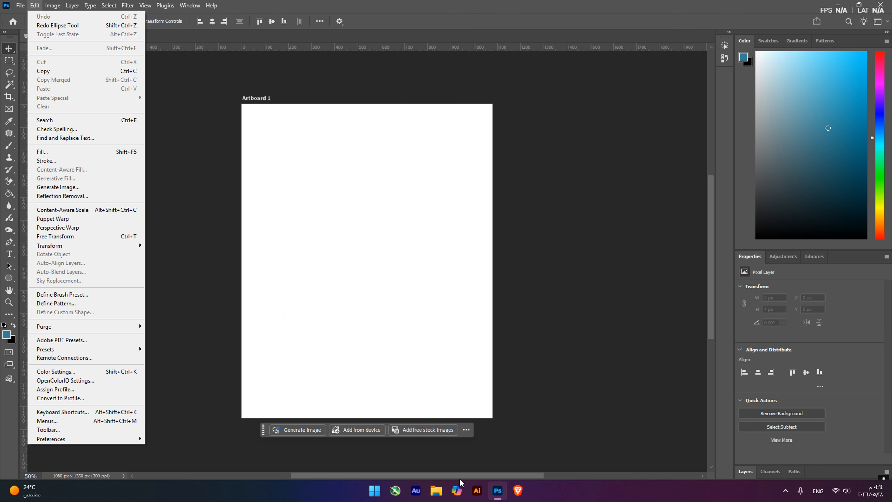
pyautogui.click(438, 490)
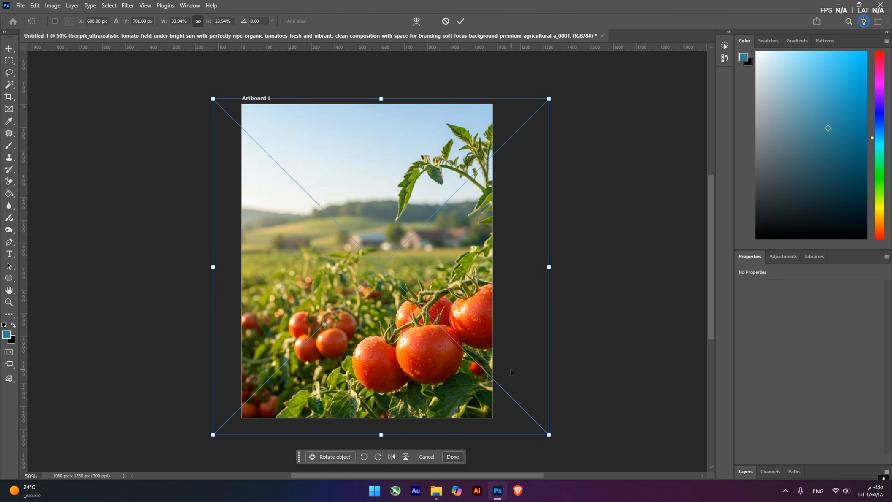
pyautogui.press('Return')
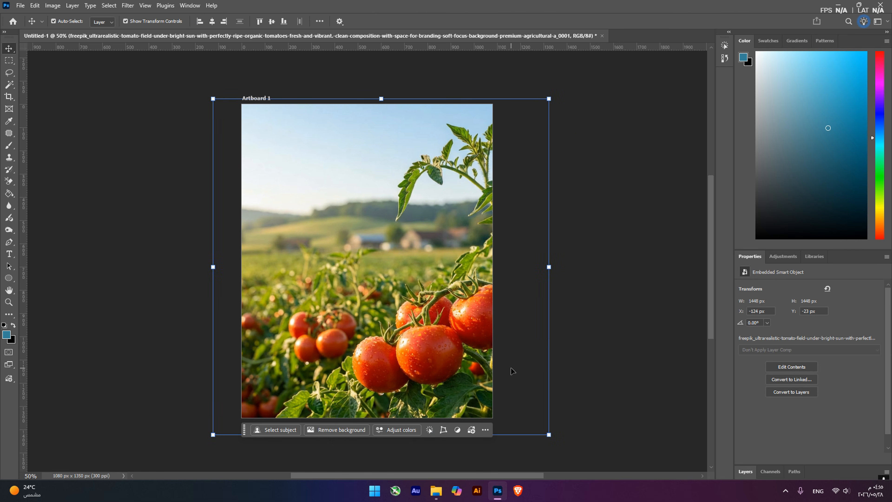
# Reposition the placed tomato field image over the artboard to about X -48 px and Y 0 px
pyautogui.moveTo(459, 331)
pyautogui.mouseDown()
pyautogui.moveTo(446, 326)
pyautogui.moveTo(480, 312)
pyautogui.moveTo(453, 319)
pyautogui.mouseUp()
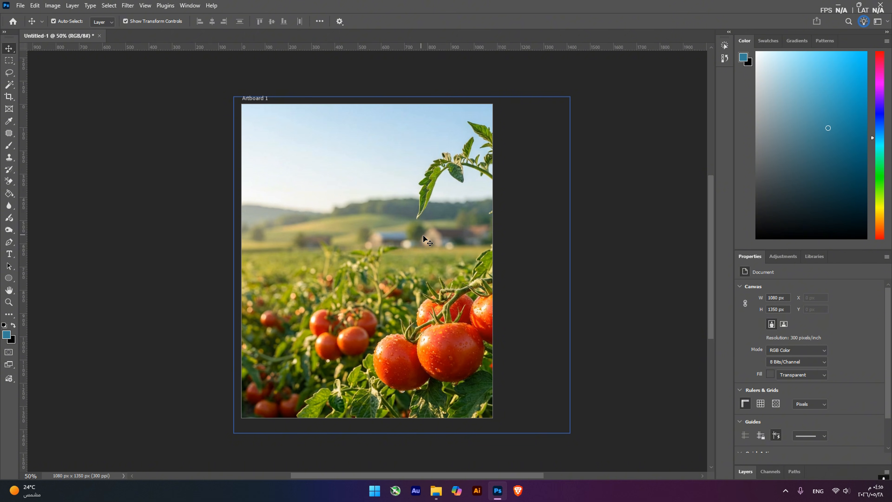
pyautogui.click(439, 250)
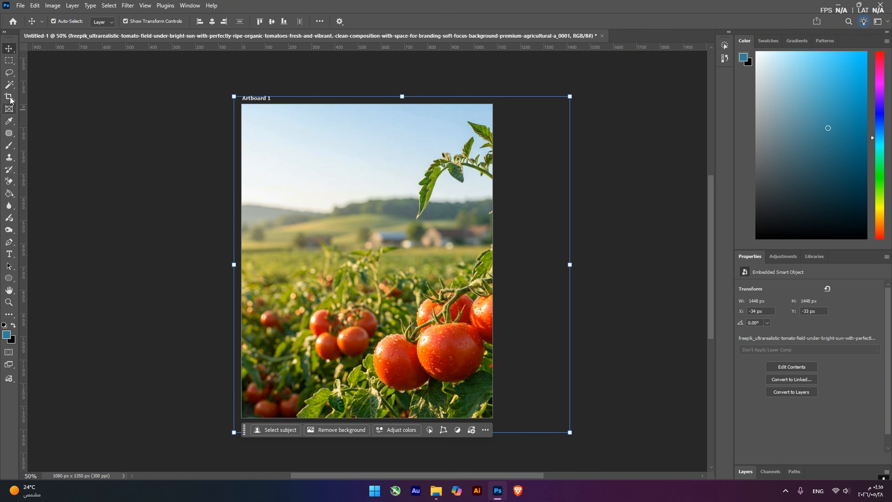
pyautogui.click(36, 5)
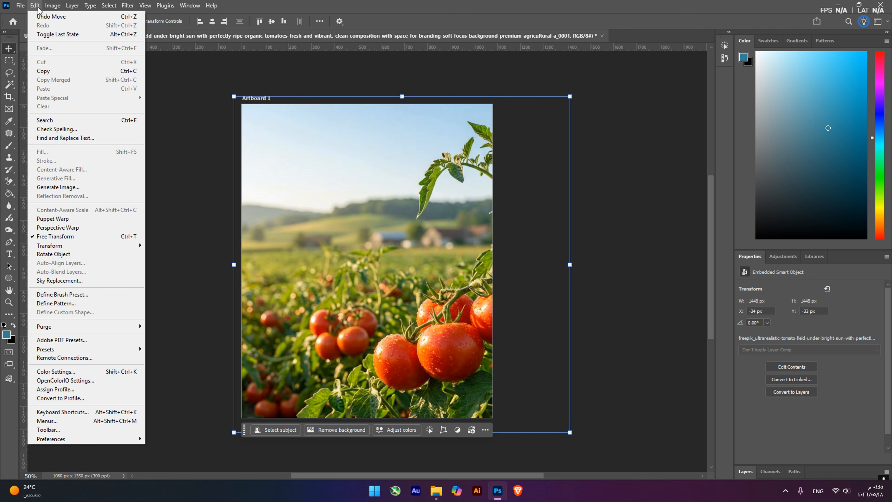
pyautogui.click(307, 199)
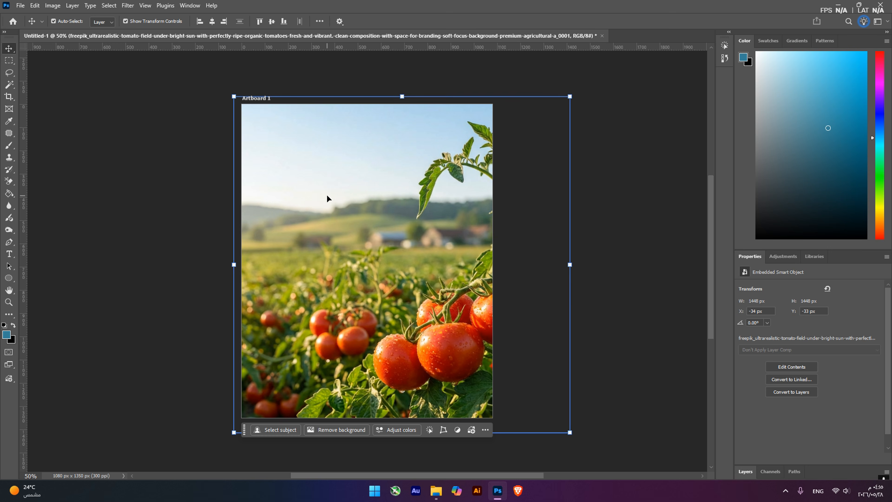
pyautogui.moveTo(328, 200); pyautogui.dragTo(345, 239)
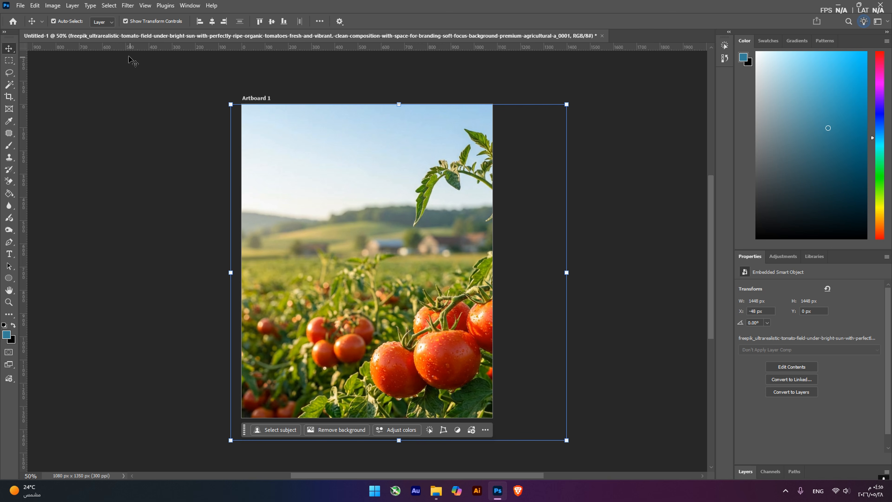
# Start Sky Replacement on the tomato image, try the cloudy Blue Skies presets, and choose the blue sky with a soft orange horizon
pyautogui.click(35, 6)
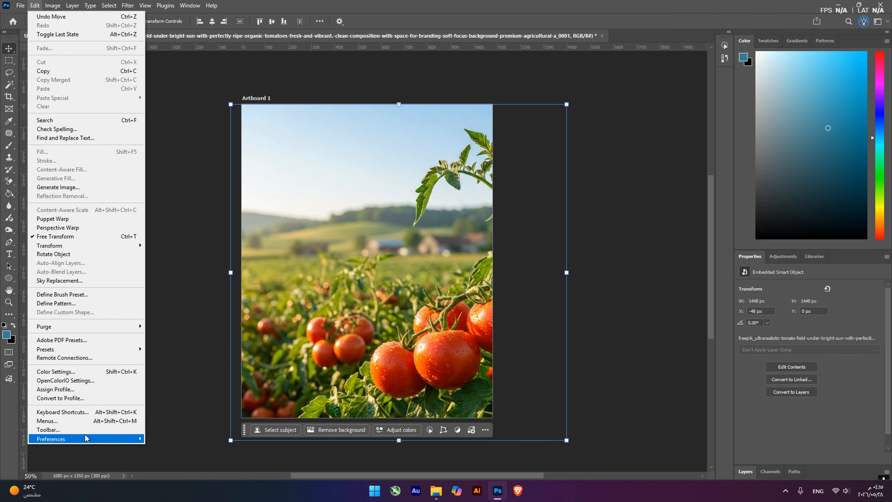
pyautogui.click(95, 283)
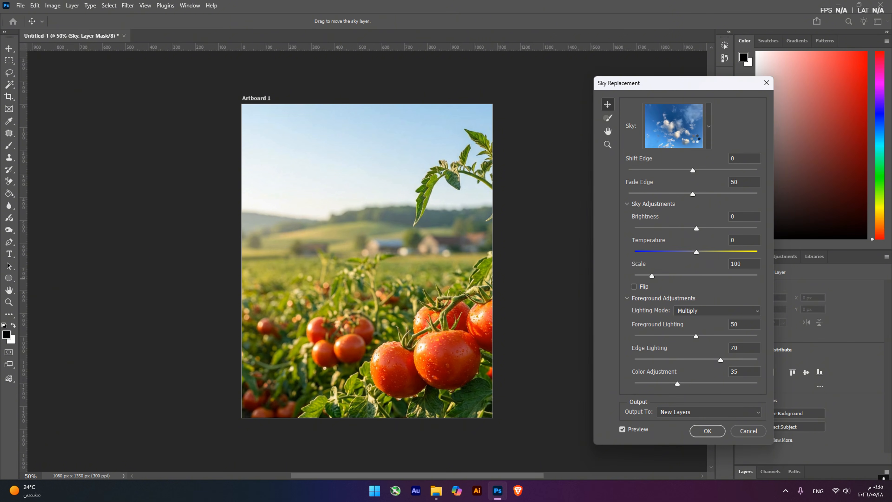
pyautogui.click(662, 122)
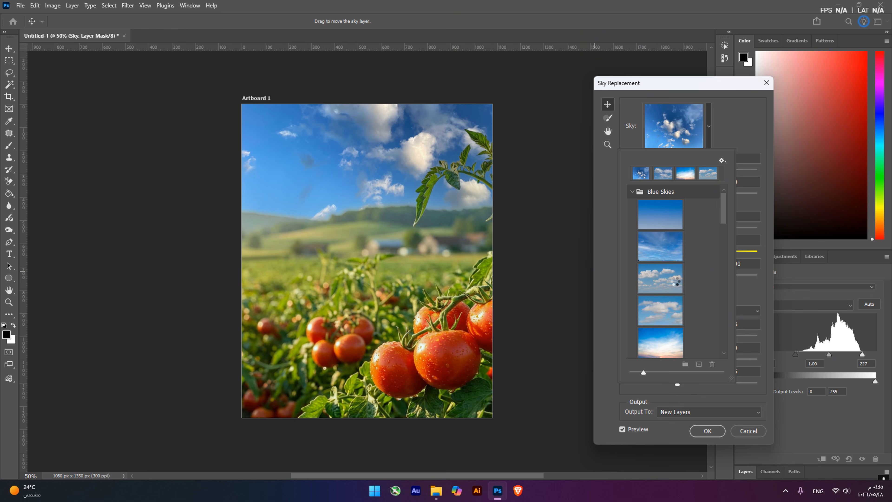
pyautogui.click(676, 284)
pyautogui.click(671, 317)
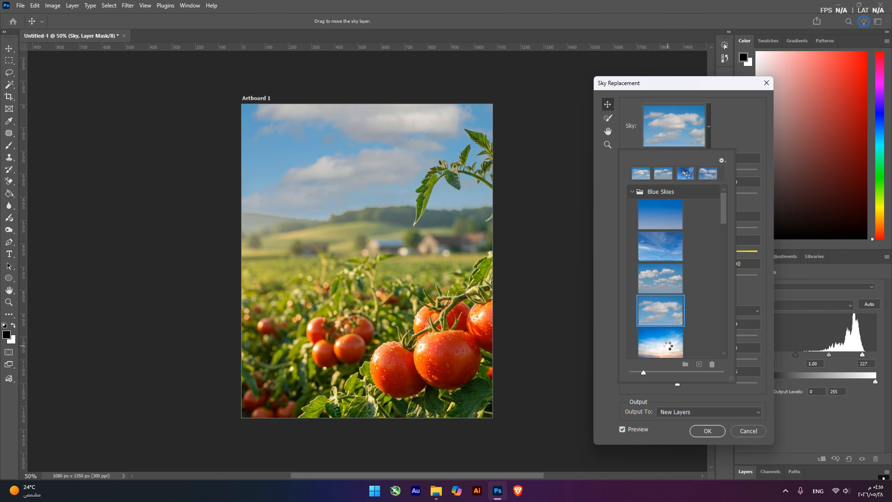
pyautogui.click(668, 348)
pyautogui.scroll(-2, 656, 353)
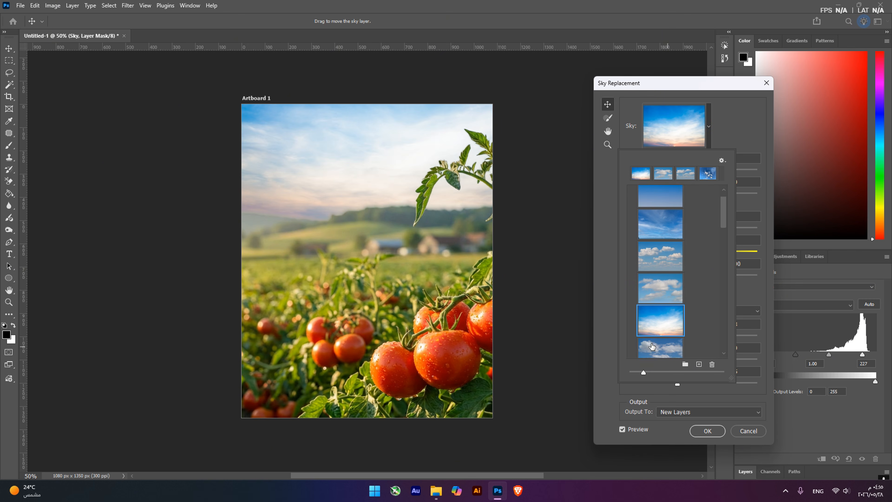
pyautogui.scroll(-2, 656, 353)
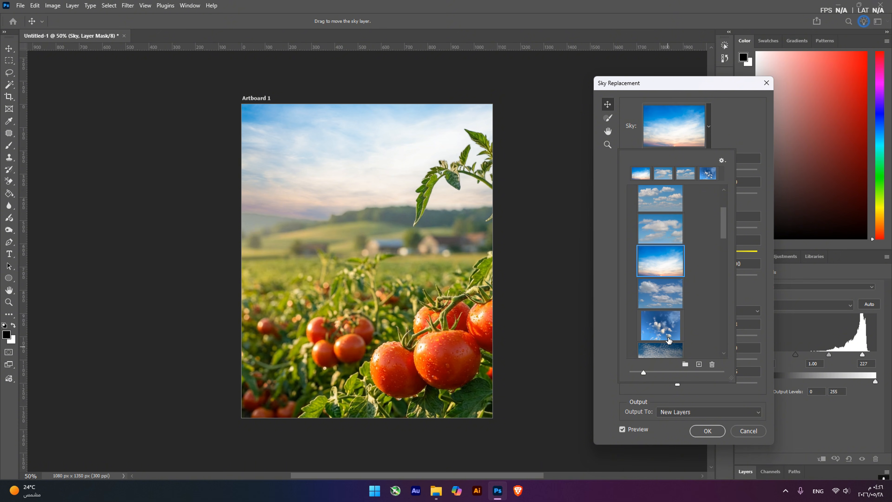
pyautogui.click(732, 127)
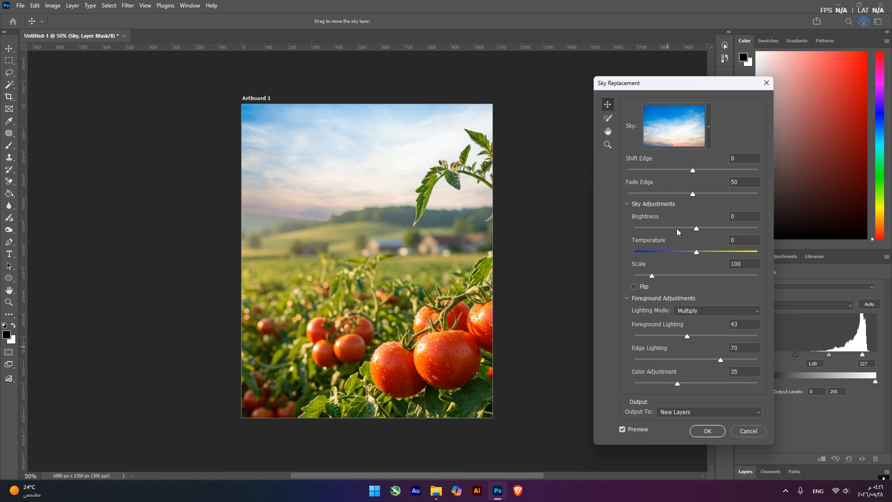
# Set the replacement sky's Brightness to 25, Temperature to -65, Fade Edge to 85 and Edge Lighting to 1
pyautogui.moveTo(692, 251); pyautogui.dragTo(633, 266)
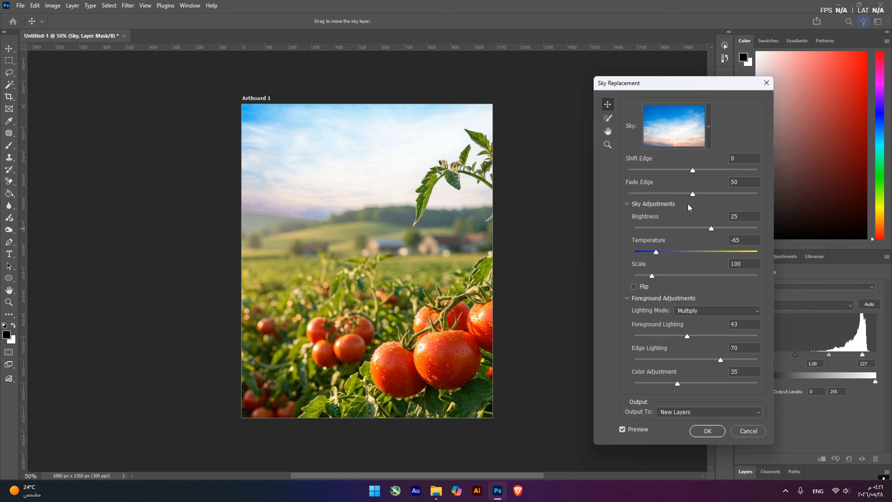
pyautogui.moveTo(692, 195); pyautogui.dragTo(713, 196)
pyautogui.moveTo(715, 358); pyautogui.dragTo(636, 358)
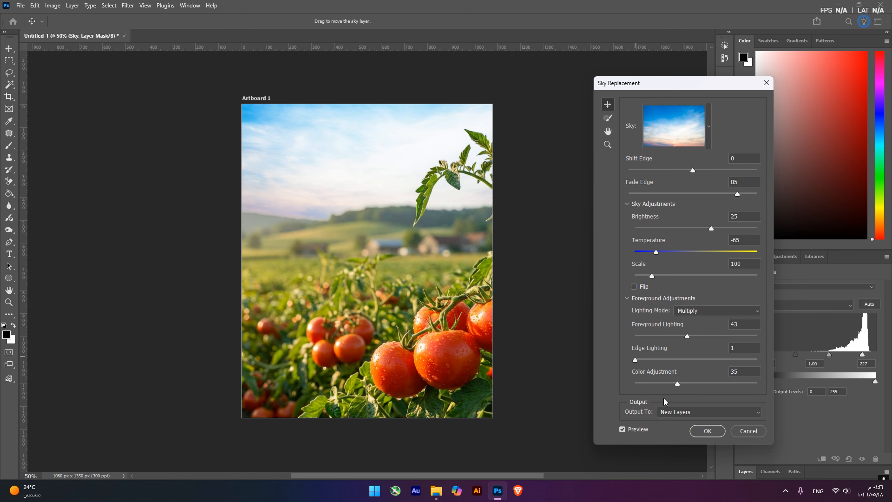
# Try the two remaining cloudy Blue Skies presets as the tomato image's replacement sky
pyautogui.click(694, 146)
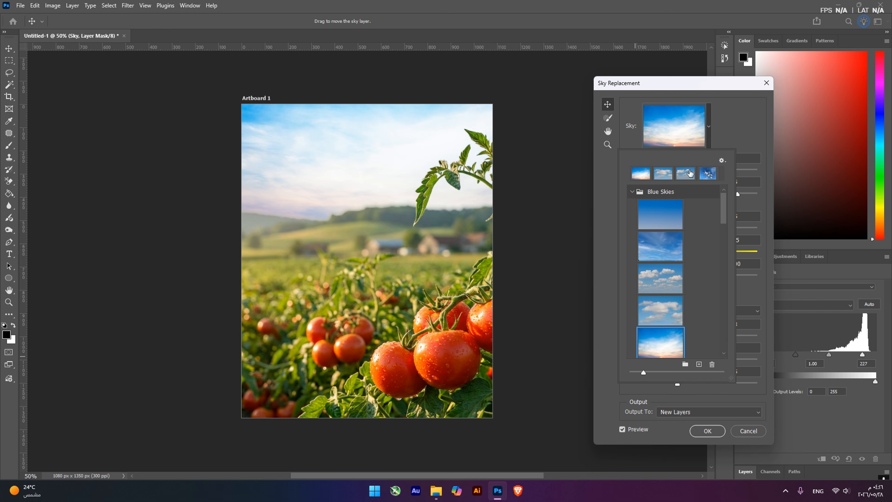
pyautogui.scroll(-4, 669, 315)
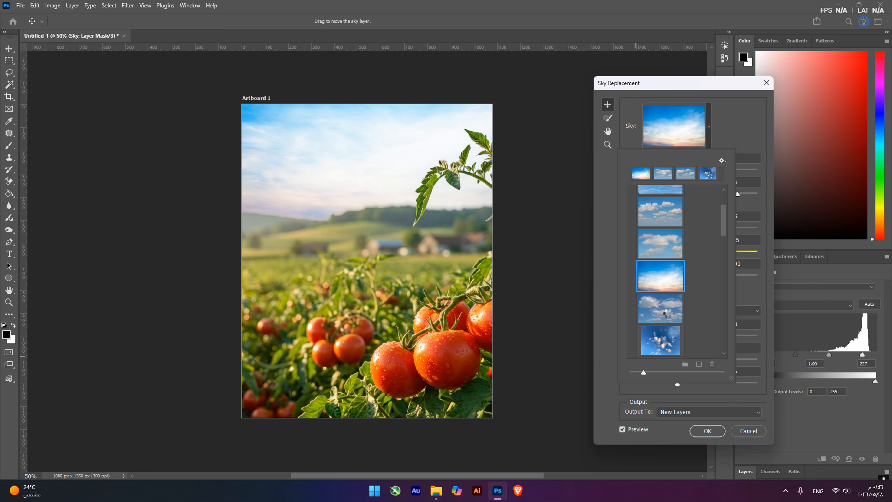
pyautogui.click(667, 314)
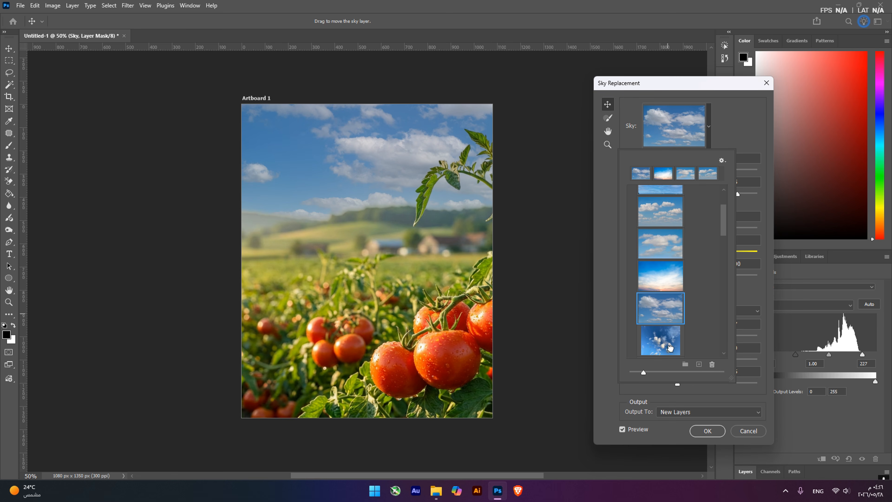
pyautogui.click(668, 347)
# Look at importing a custom sky image, reselect the sky with the soft orange horizon, and cancel Sky Replacement
pyautogui.click(699, 364)
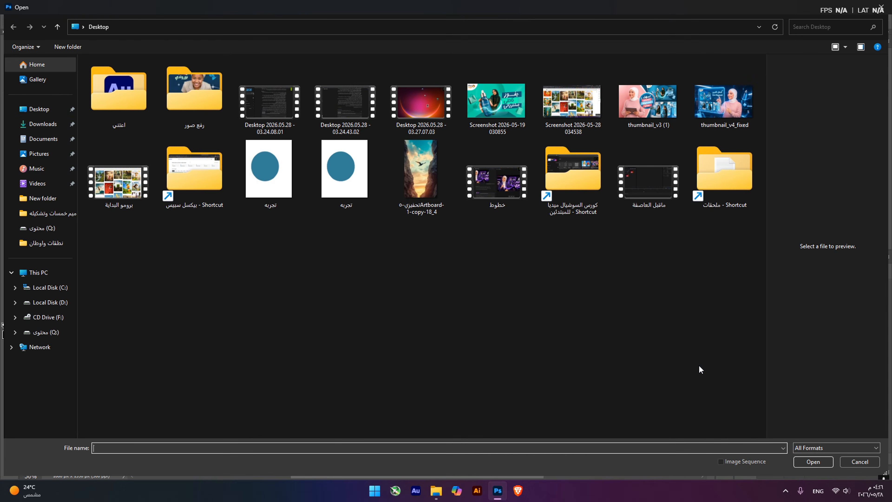
pyautogui.click(869, 464)
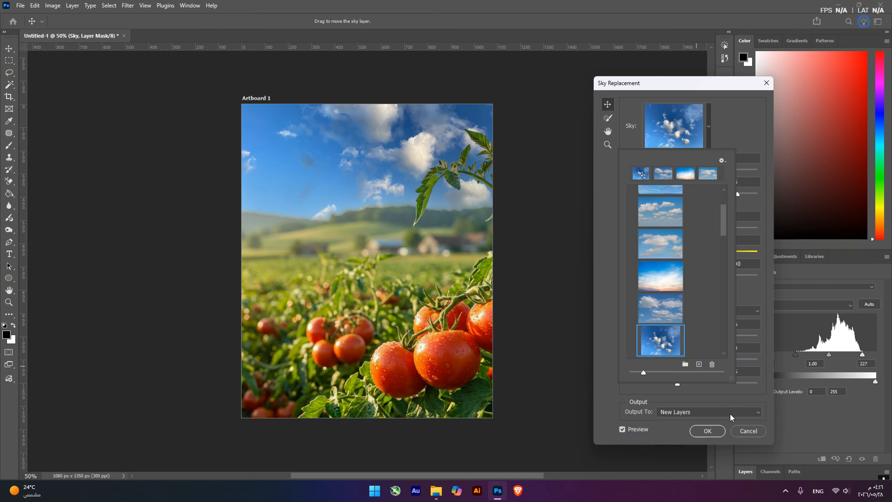
pyautogui.click(699, 364)
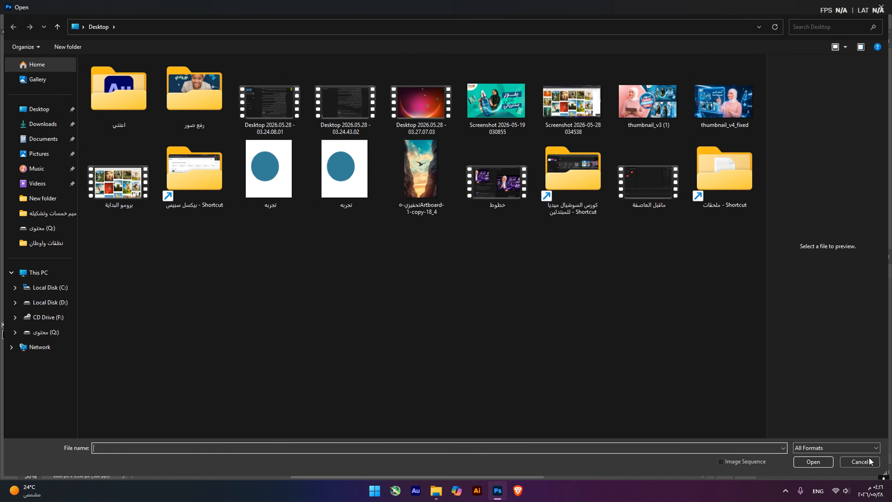
pyautogui.click(860, 462)
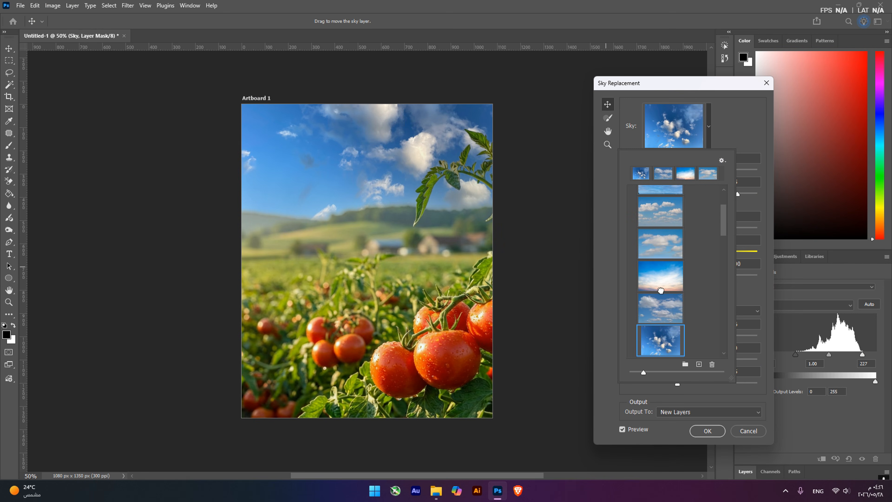
pyautogui.click(659, 272)
pyautogui.click(747, 431)
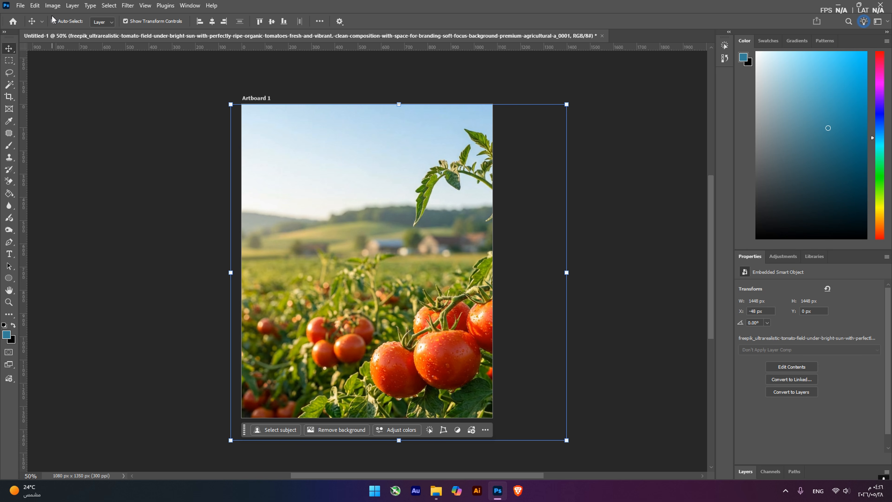
pyautogui.click(35, 5)
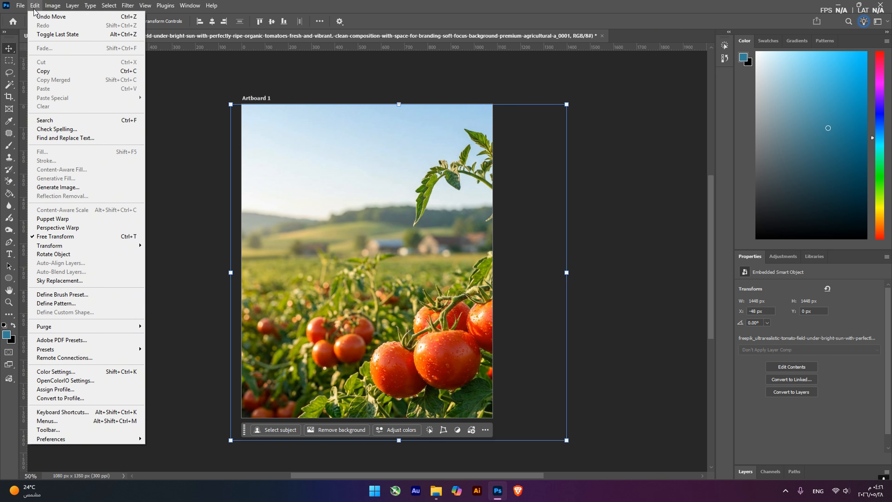
pyautogui.click(450, 284)
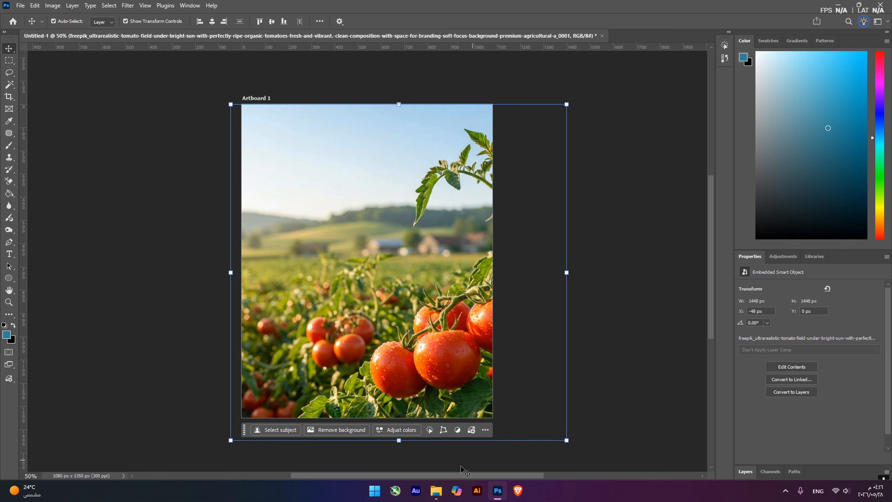
# Place the portrait of the man in a navy suit from File Explorer and enlarge it to about 1672 px square, covering the artboard
pyautogui.click(436, 491)
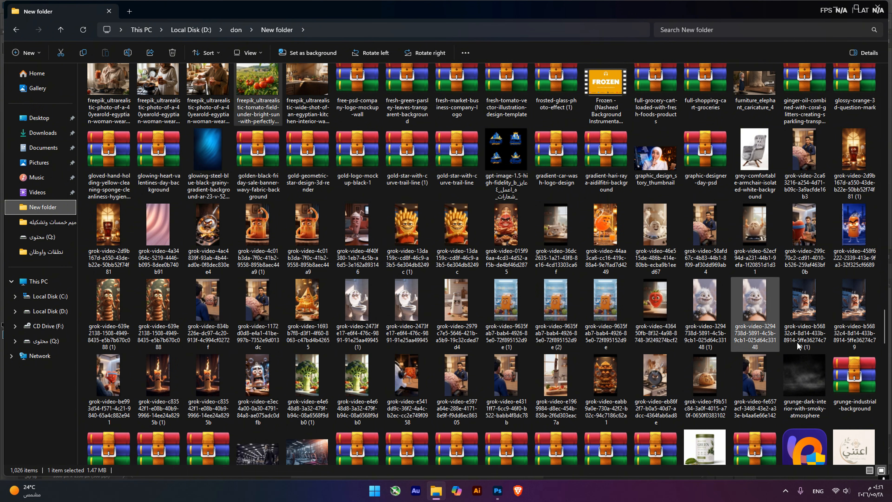
pyautogui.scroll(-5, 516, 369)
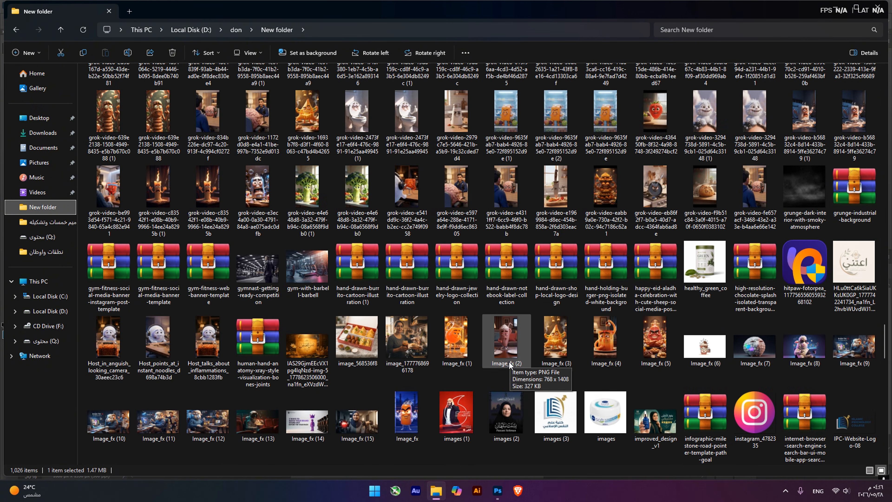
pyautogui.scroll(-5, 462, 422)
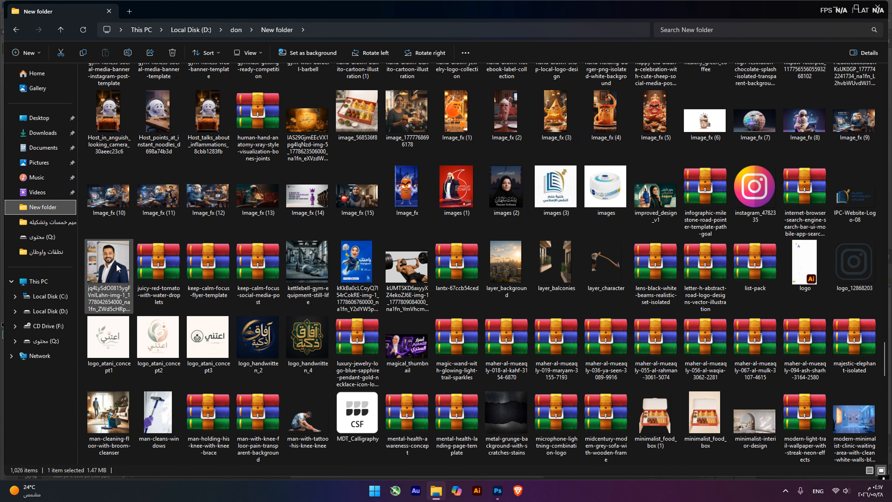
pyautogui.moveTo(109, 262); pyautogui.dragTo(386, 302)
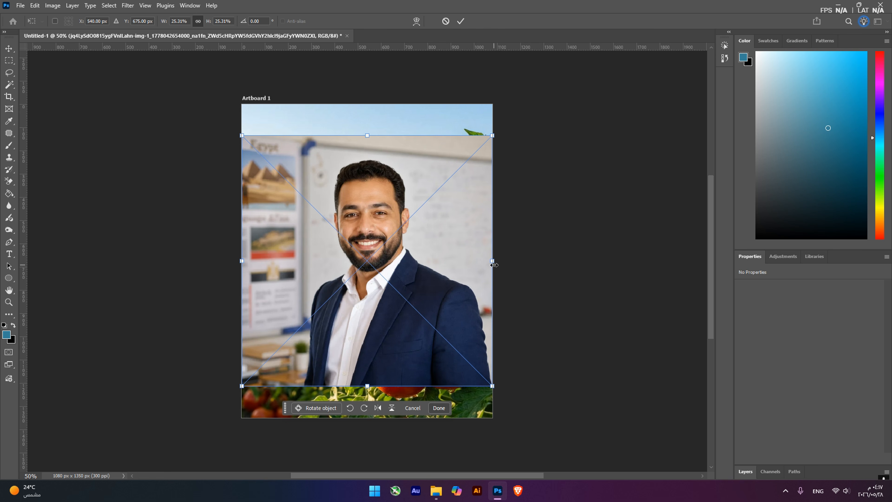
pyautogui.moveTo(492, 261); pyautogui.dragTo(515, 327)
pyautogui.press('Return')
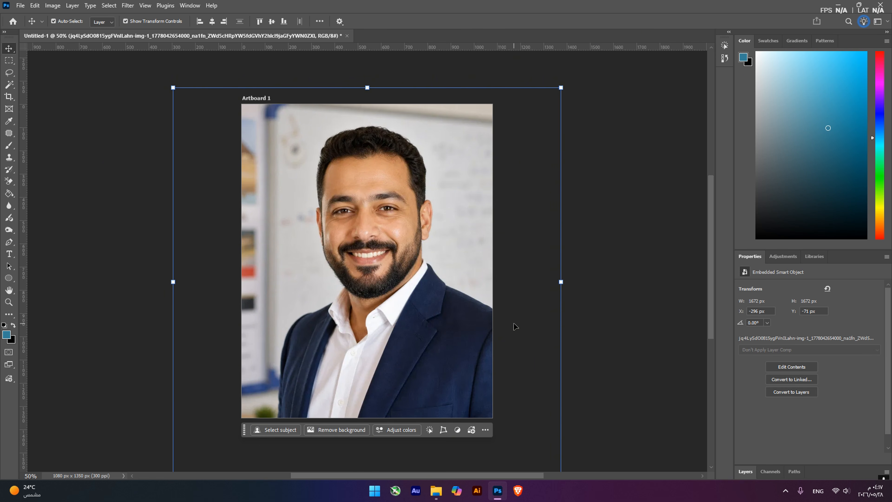
# Reposition the portrait over the artboard to about X -368 px and Y -49 px
pyautogui.click(599, 286)
pyautogui.moveTo(438, 259); pyautogui.dragTo(427, 279)
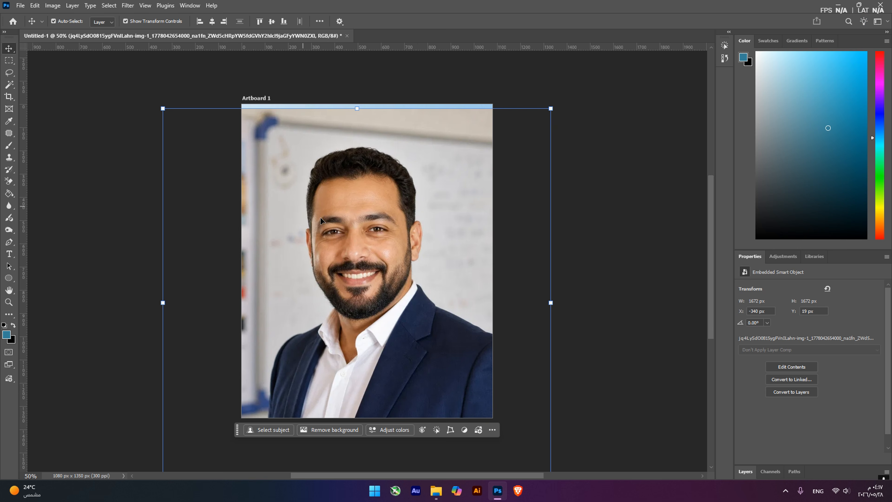
pyautogui.moveTo(321, 217); pyautogui.dragTo(314, 203)
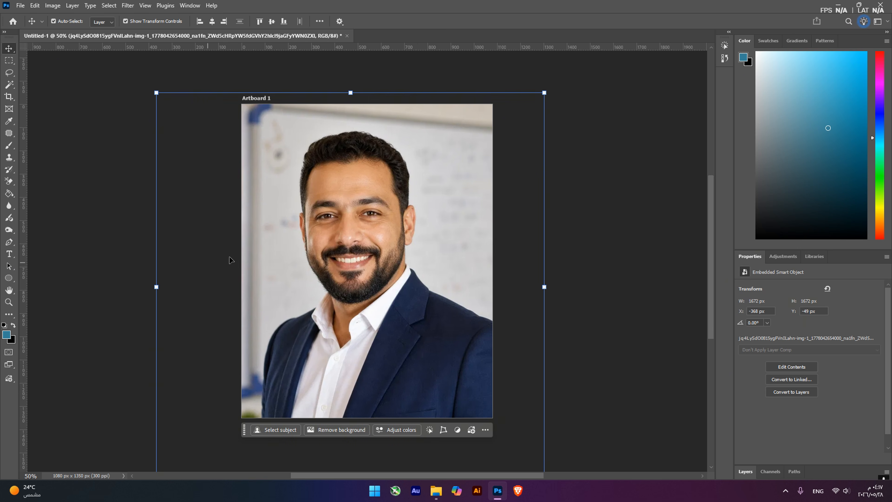
# Expand the collapsed Layers panel and look up the option that shows or hides it
pyautogui.click(745, 472)
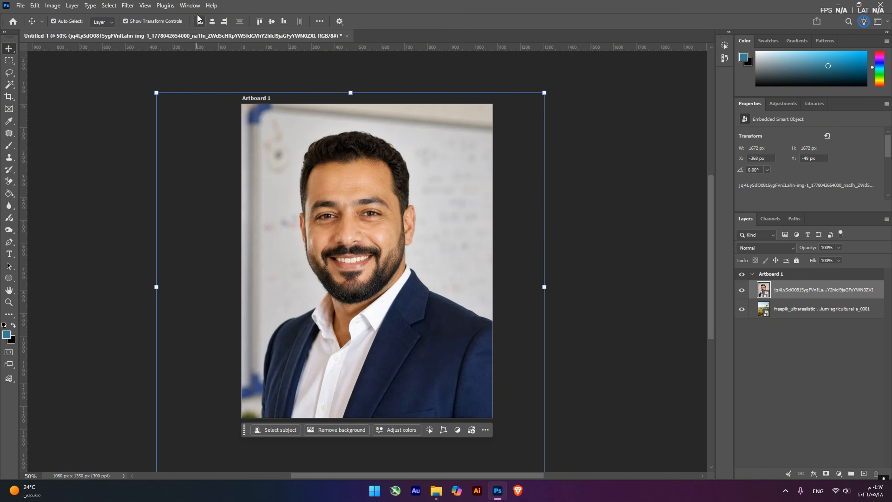
pyautogui.click(190, 5)
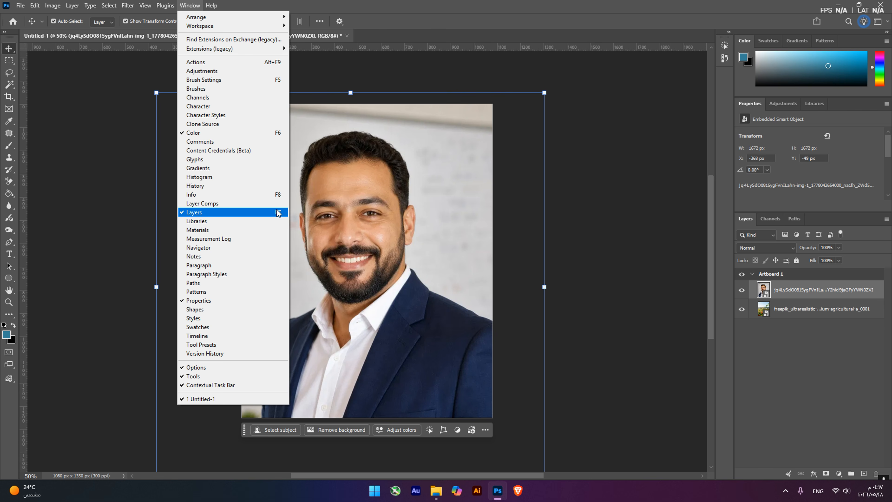
pyautogui.click(449, 2)
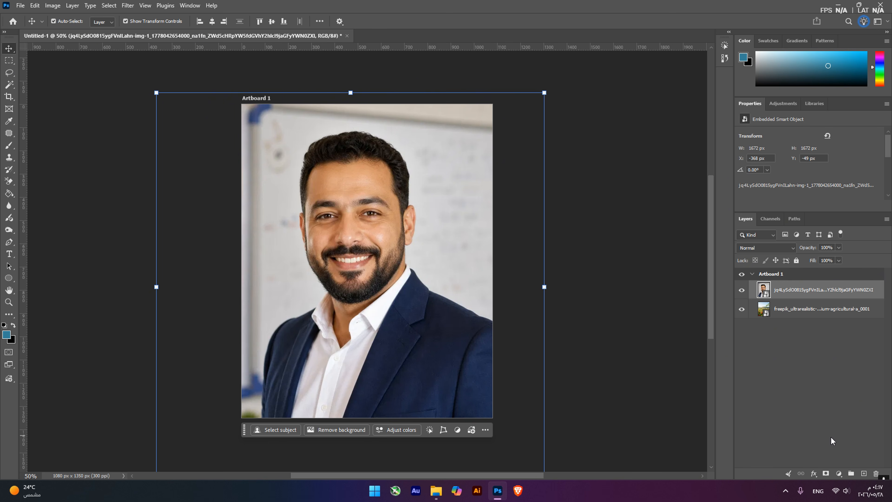
# Add a new empty layer above the portrait and clip it to the portrait layer
pyautogui.click(863, 476)
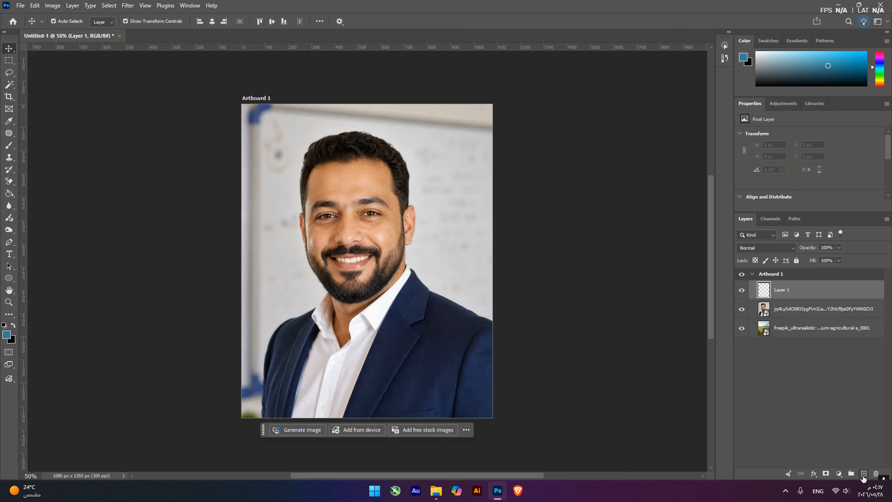
pyautogui.rightClick(828, 290)
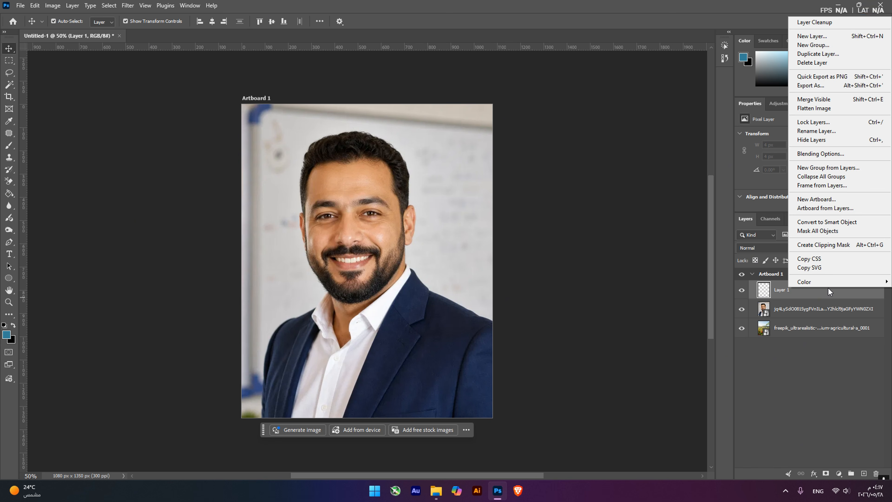
pyautogui.click(816, 246)
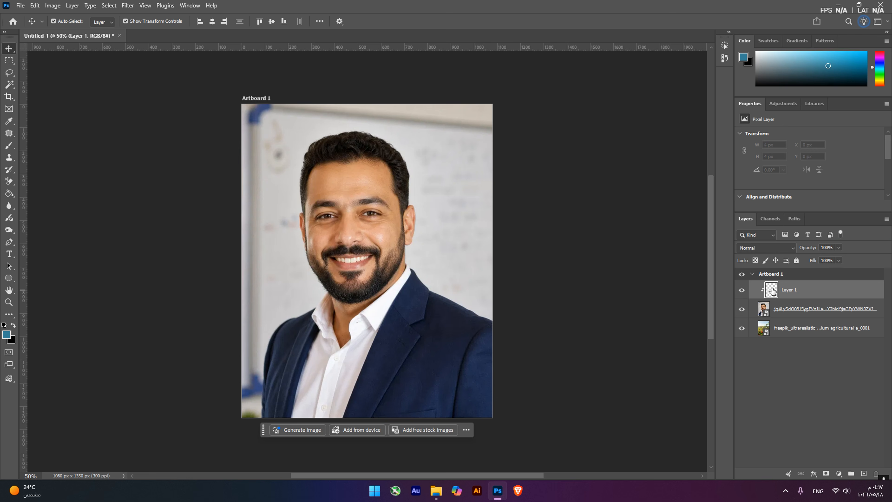
pyautogui.click(795, 313)
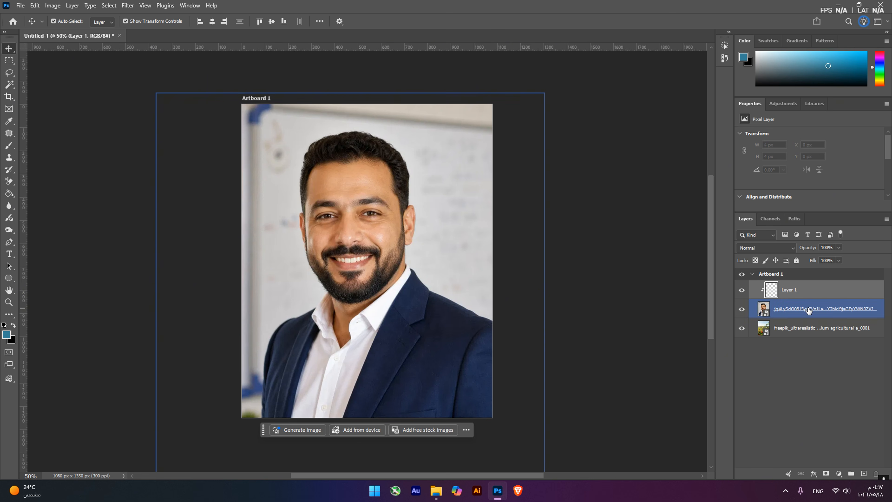
pyautogui.click(823, 380)
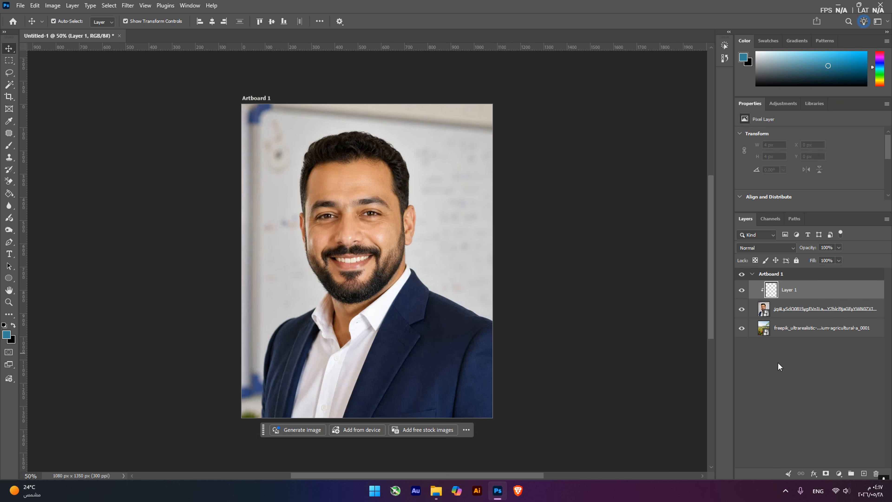
# Brush a blue test scribble over the man's face on the clipped layer, and toggle the portrait layer's visibility to check the clipping
pyautogui.click(14, 147)
pyautogui.moveTo(349, 172)
pyautogui.mouseDown()
pyautogui.moveTo(355, 213)
pyautogui.moveTo(351, 207)
pyautogui.moveTo(335, 229)
pyautogui.moveTo(315, 198)
pyautogui.moveTo(313, 237)
pyautogui.moveTo(298, 196)
pyautogui.mouseUp()
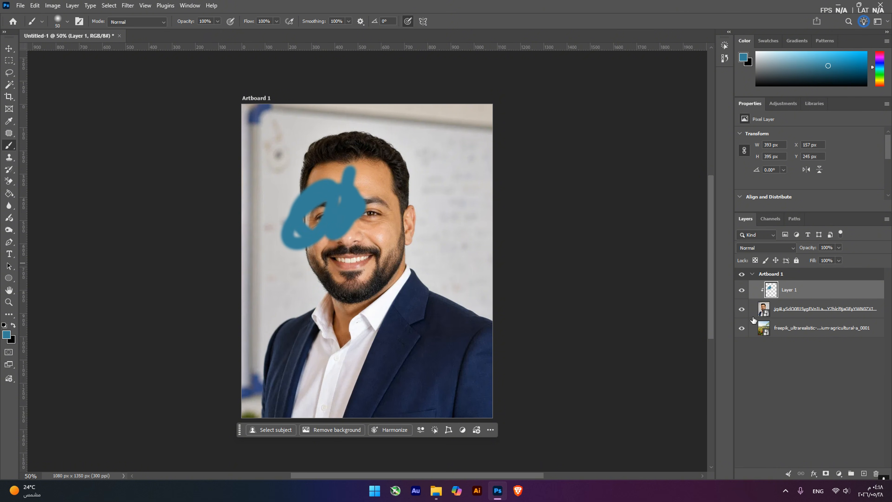
pyautogui.click(741, 309)
pyautogui.click(742, 309)
pyautogui.click(741, 309)
pyautogui.click(741, 310)
pyautogui.click(742, 310)
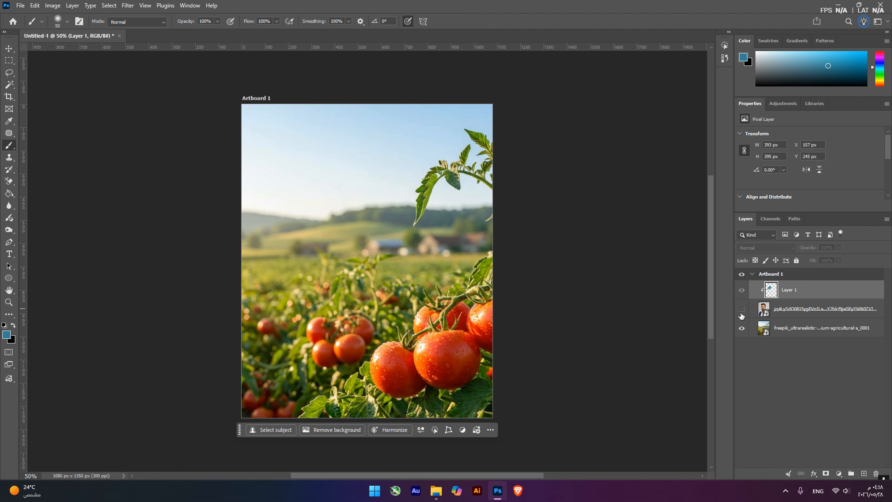
pyautogui.click(742, 309)
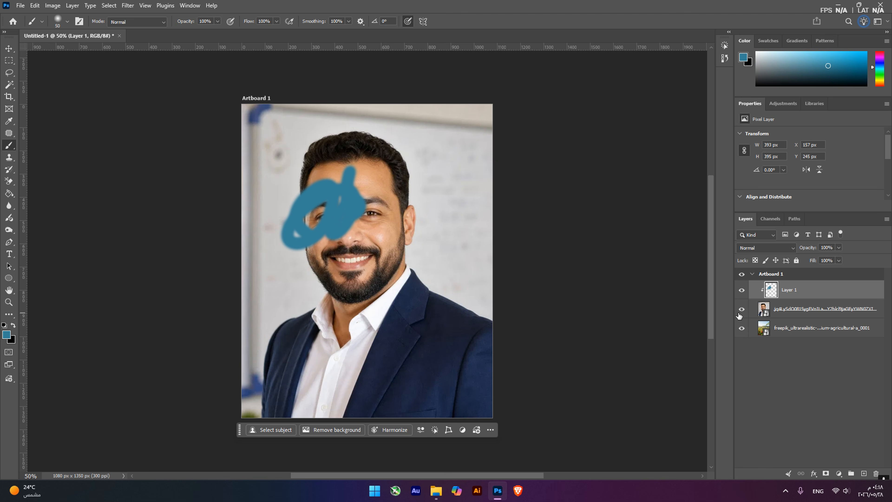
pyautogui.keyDown('alt'); pyautogui.click(741, 328); pyautogui.keyUp('alt')
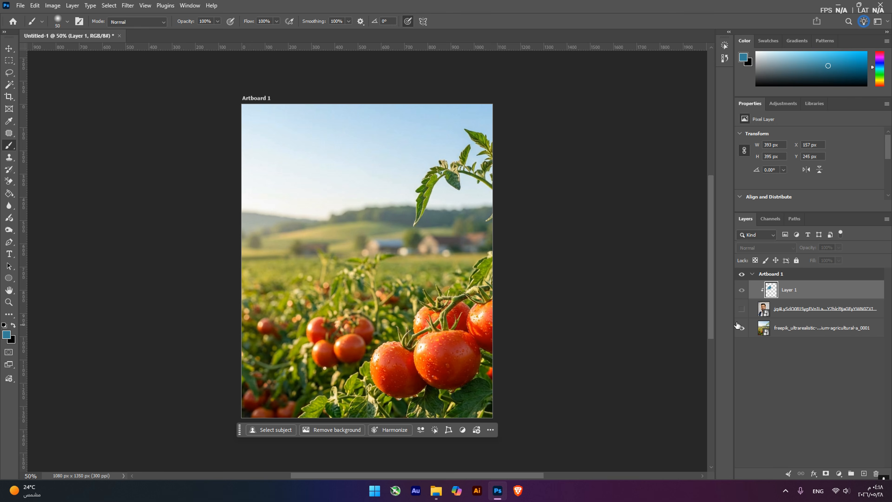
pyautogui.keyDown('alt'); pyautogui.click(741, 327); pyautogui.keyUp('alt')
pyautogui.keyDown('alt'); pyautogui.click(741, 327); pyautogui.keyUp('alt')
pyautogui.keyDown('alt'); pyautogui.click(741, 327); pyautogui.keyUp('alt')
pyautogui.keyDown('alt'); pyautogui.click(741, 328); pyautogui.keyUp('alt')
pyautogui.keyDown('alt'); pyautogui.click(741, 327); pyautogui.keyUp('alt')
# Undo the blue test scribble, and release and recreate Layer 1's clipping mask on the portrait
pyautogui.hotkey('ctrl', 'z')
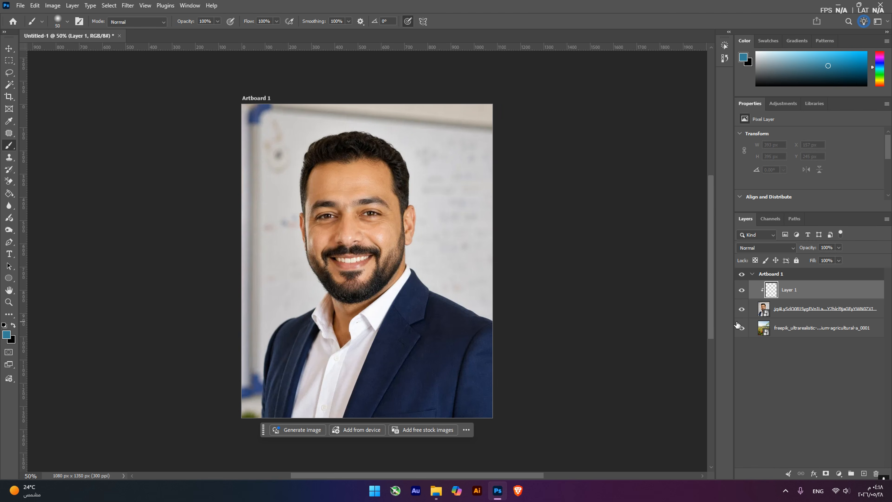
pyautogui.hotkey('ctrl', 'alt', 'g')
pyautogui.rightClick(801, 294)
pyautogui.click(829, 252)
# Fill the clipped Layer 1 with 50% Gray in Overlay mode at 100% opacity
pyautogui.click(37, 8)
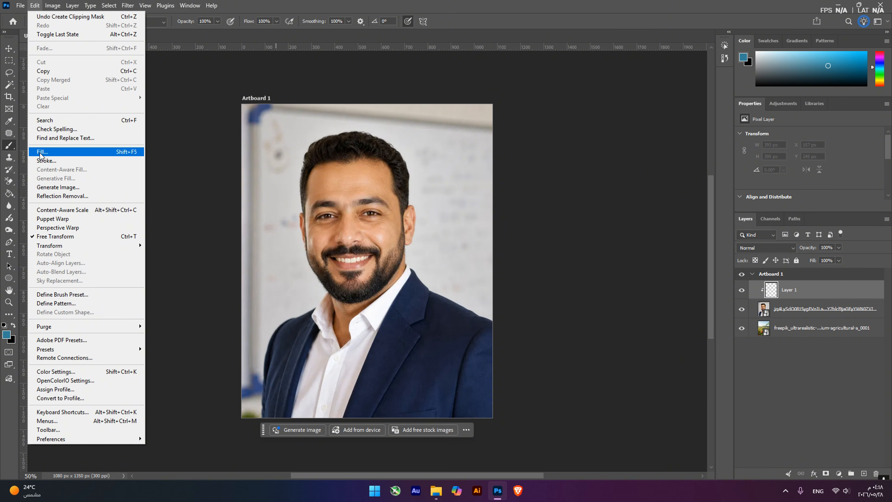
pyautogui.click(43, 153)
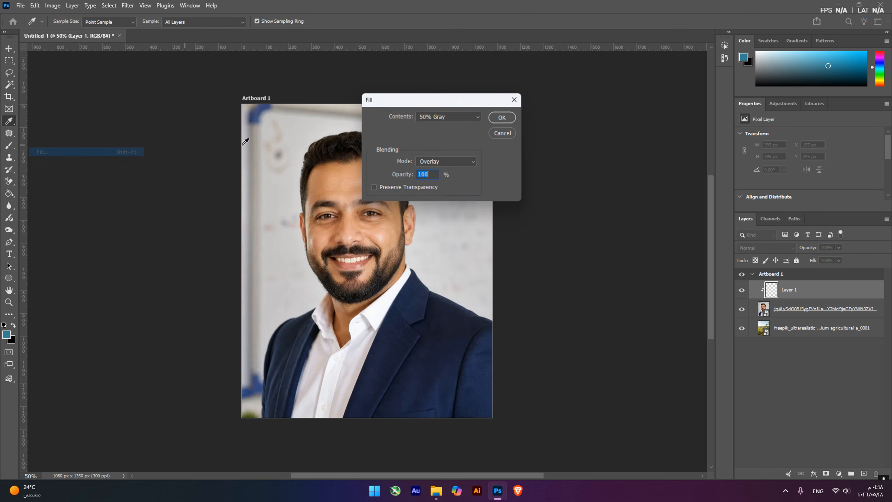
pyautogui.click(435, 118)
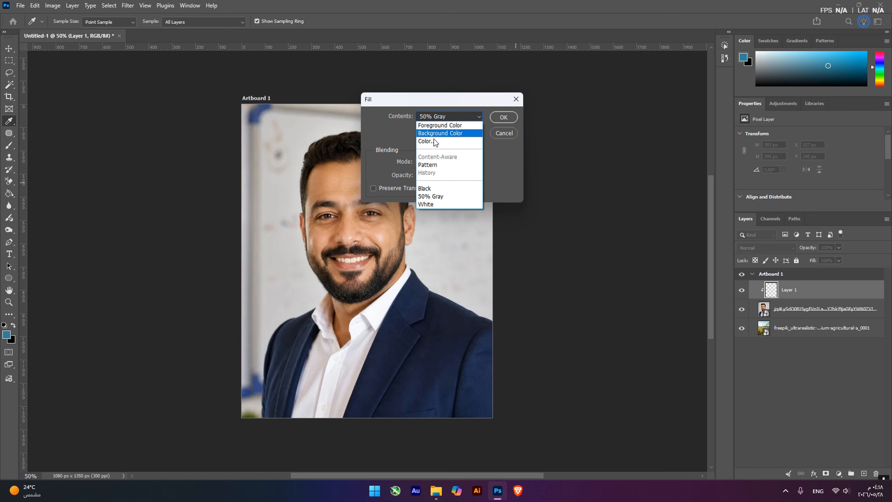
pyautogui.click(430, 196)
pyautogui.click(437, 164)
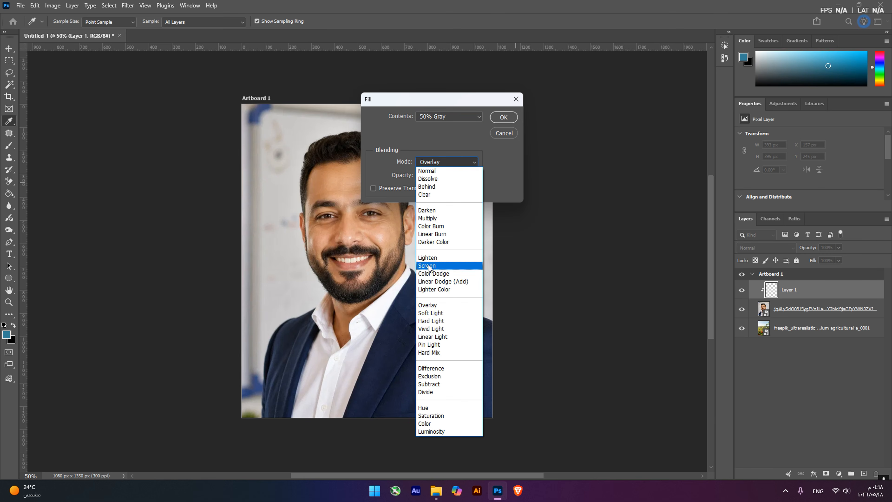
pyautogui.click(432, 305)
pyautogui.click(503, 118)
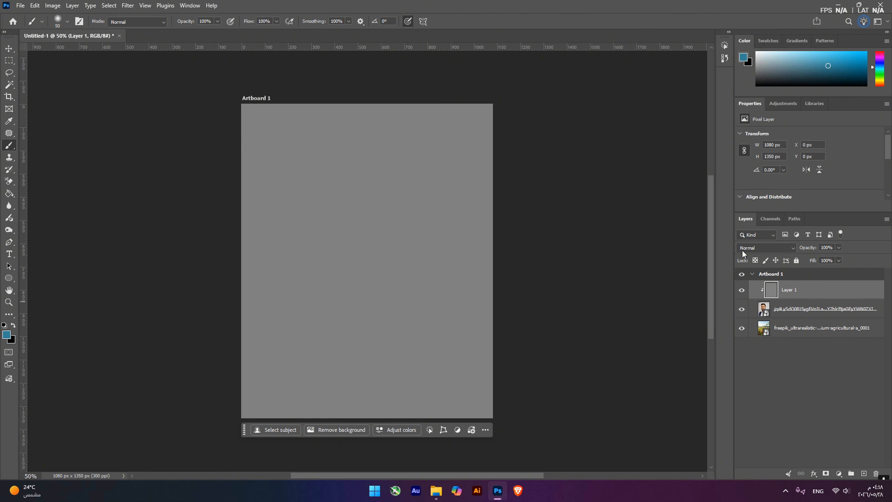
# Set the gray-filled Layer 1's blend mode to Overlay, and toggle its visibility to compare the portrait
pyautogui.click(759, 248)
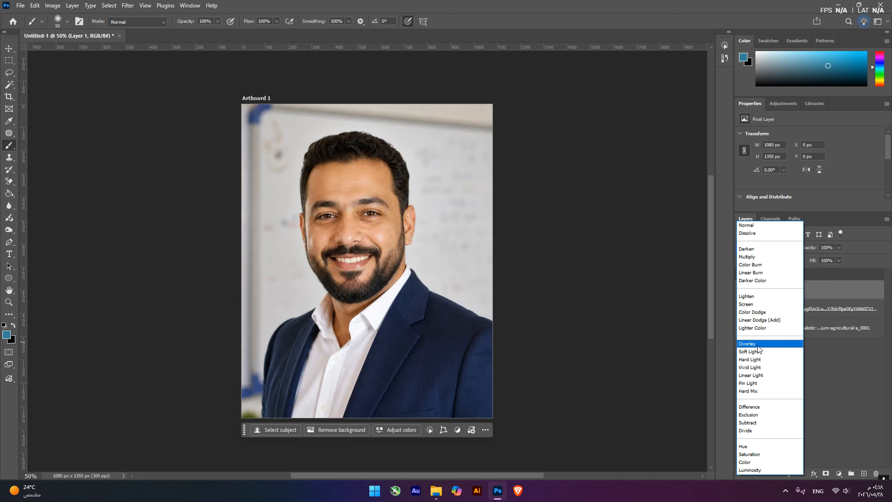
pyautogui.click(758, 345)
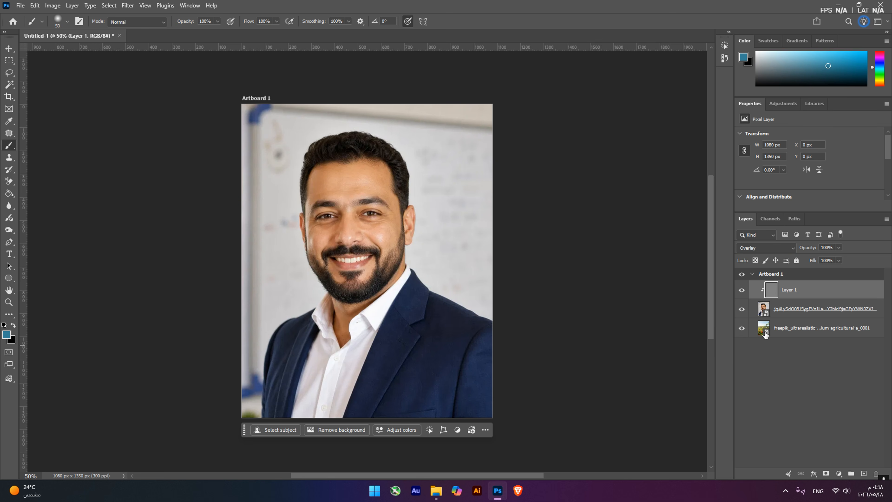
pyautogui.click(741, 293)
pyautogui.click(742, 290)
# Activate the Dodge tool for retouching the man's face on Layer 1
pyautogui.press('z')
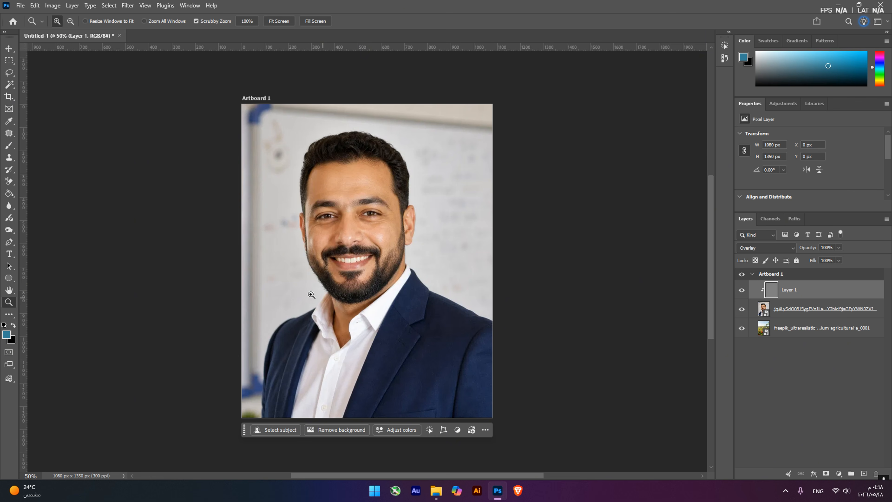
pyautogui.moveTo(372, 267); pyautogui.dragTo(385, 99)
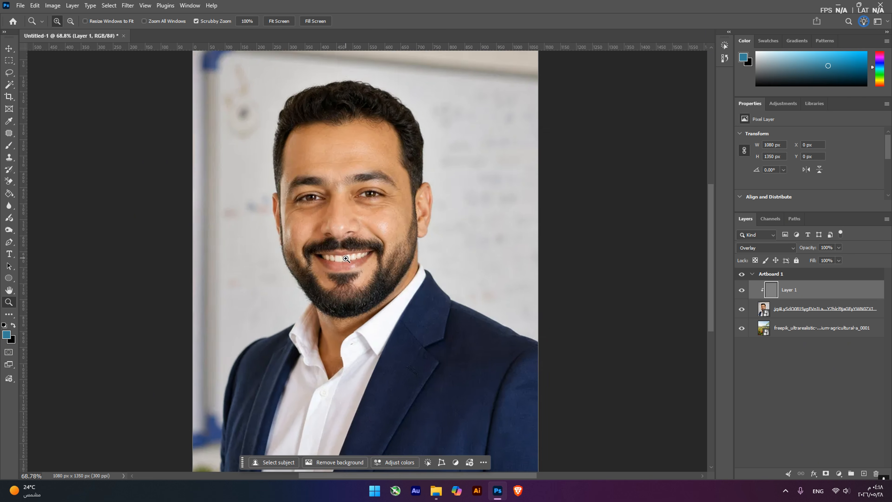
pyautogui.moveTo(347, 259); pyautogui.dragTo(359, 232)
pyautogui.press('b')
pyautogui.scroll(2, 354, 310)
pyautogui.scroll(1, 354, 310)
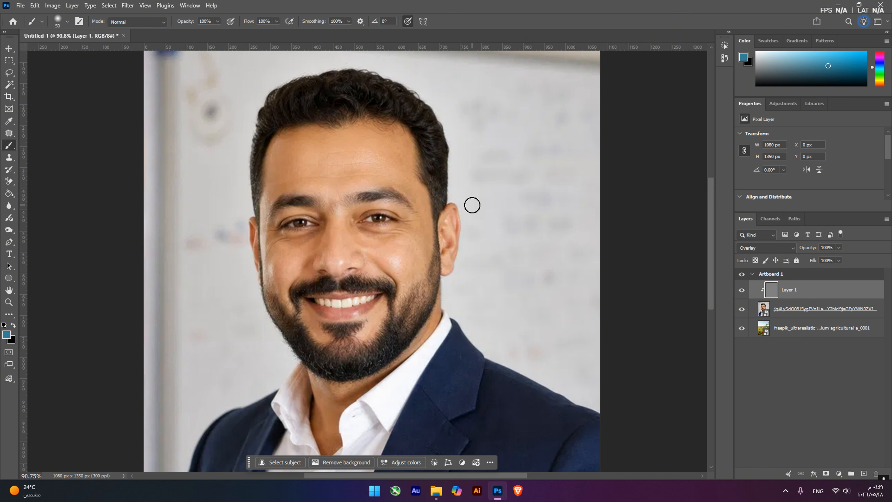
pyautogui.click(9, 230)
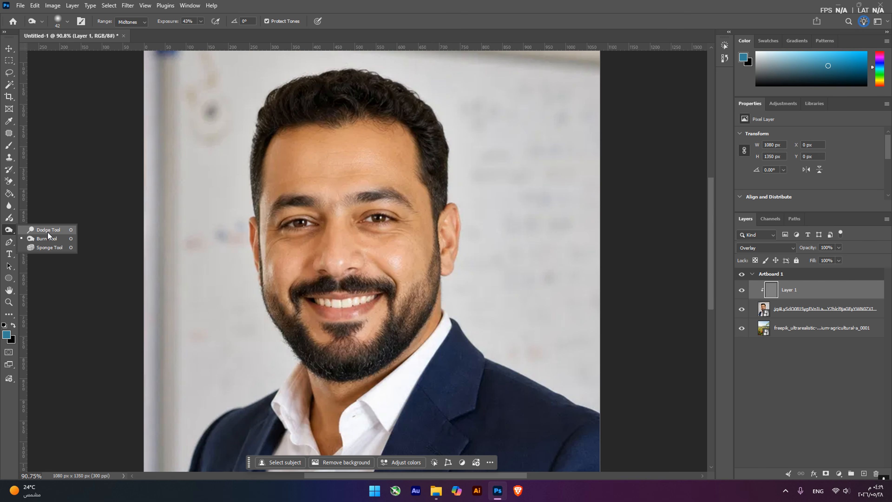
pyautogui.click(9, 48)
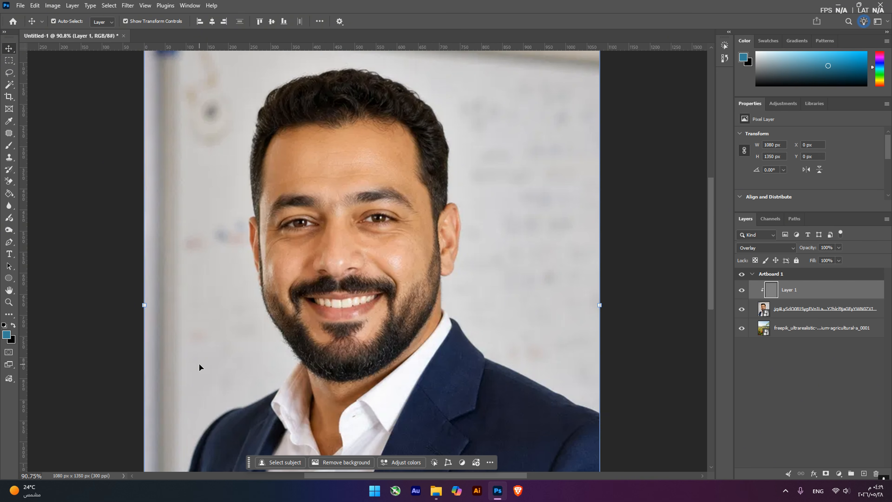
pyautogui.press('o')
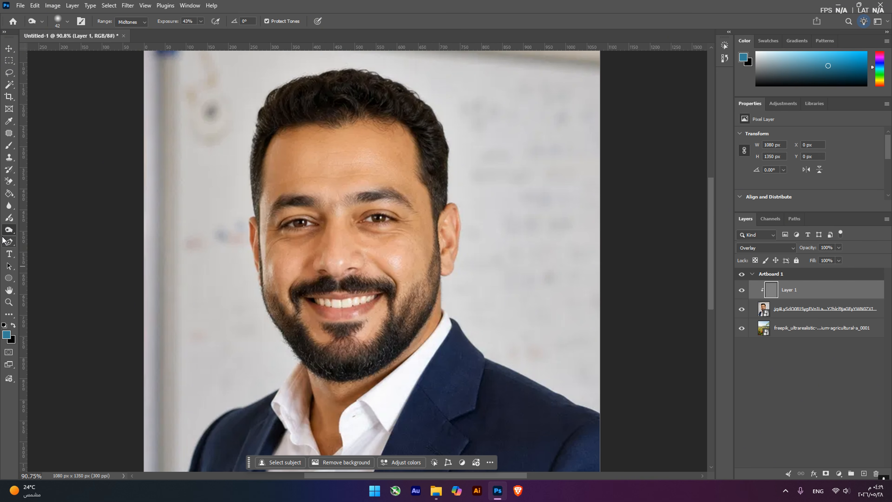
pyautogui.rightClick(9, 229)
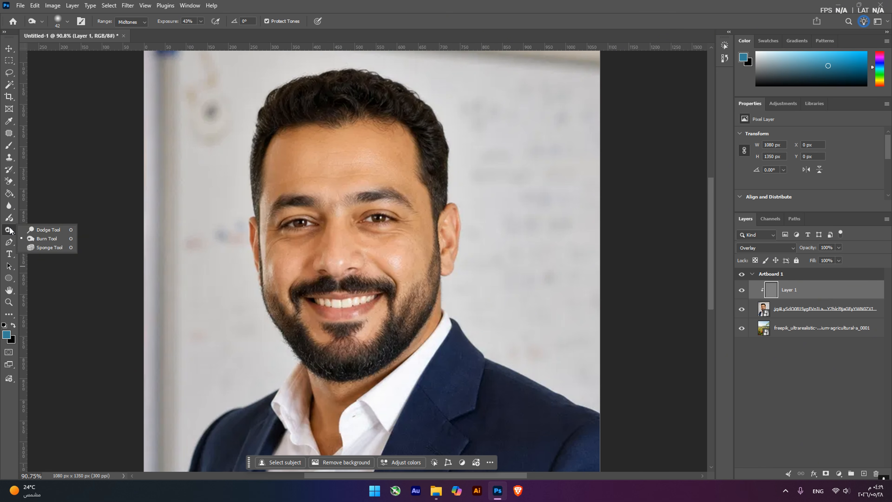
pyautogui.click(61, 232)
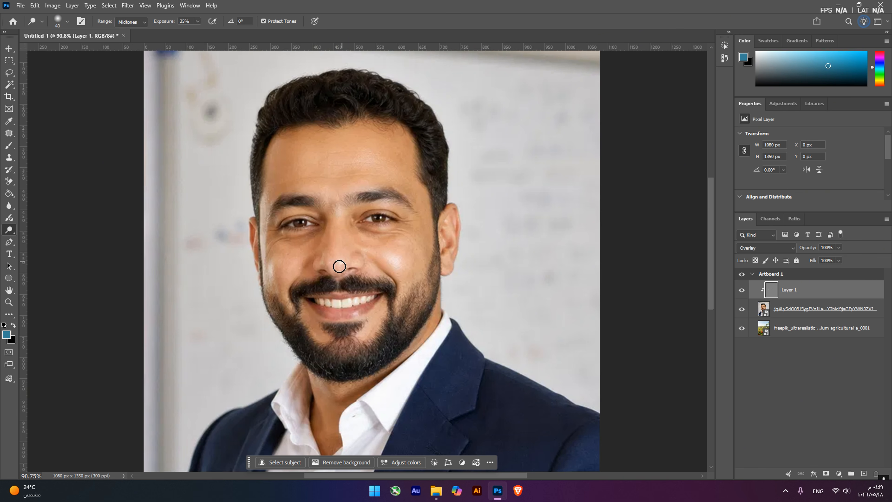
# Set the Dodge tool's exposure to 31% and its brush size to 31 px
pyautogui.click(198, 21)
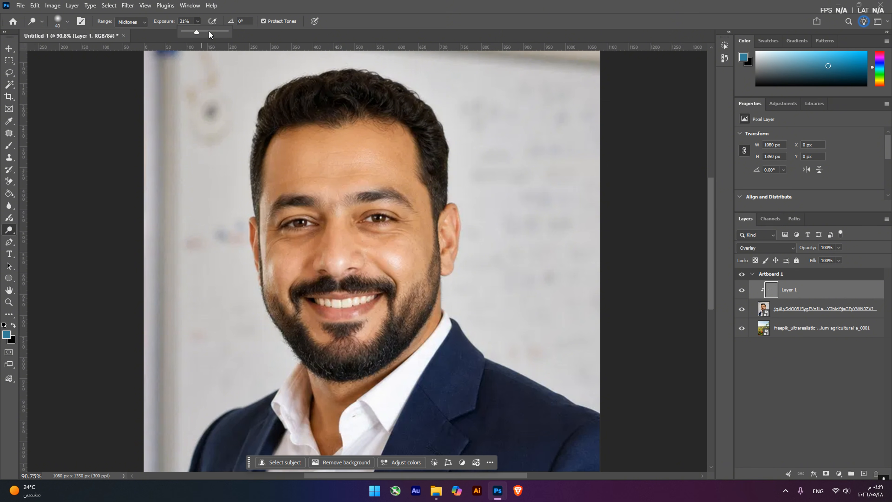
pyautogui.click(67, 22)
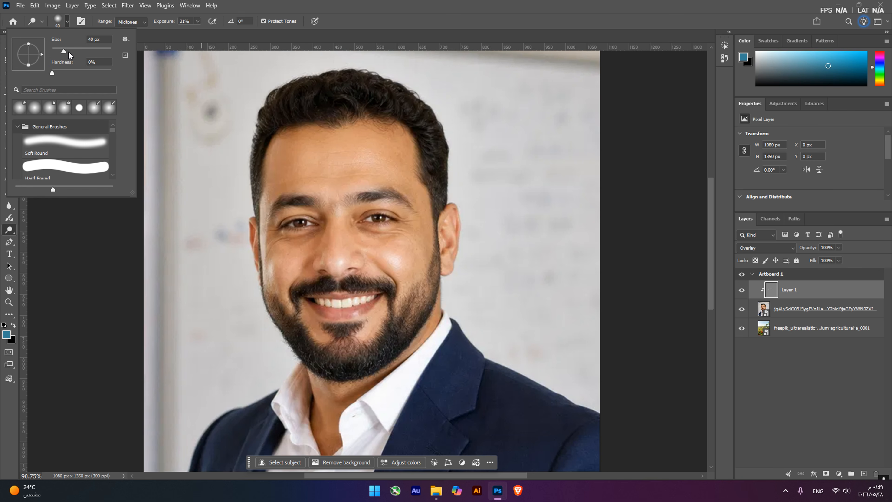
pyautogui.moveTo(61, 52); pyautogui.dragTo(61, 53)
pyautogui.click(343, 5)
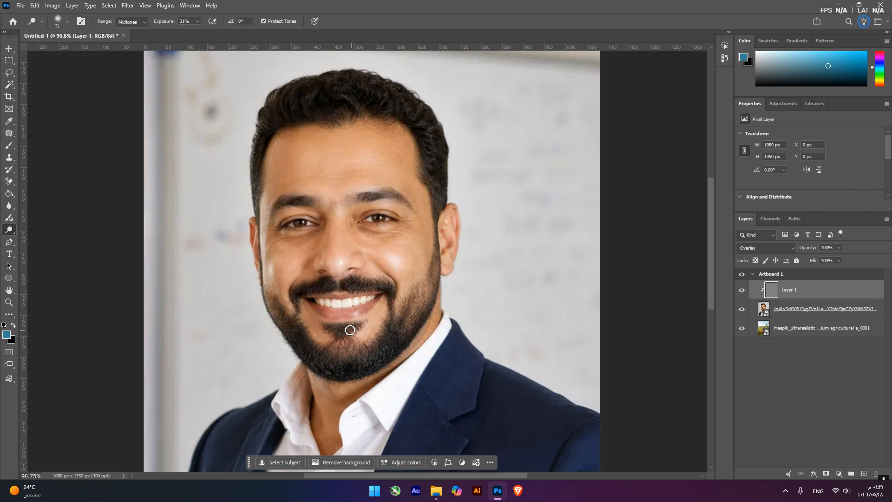
# Reduce the Dodge brush size to 17 px and dab the area just below the man's lower lip
pyautogui.click(67, 21)
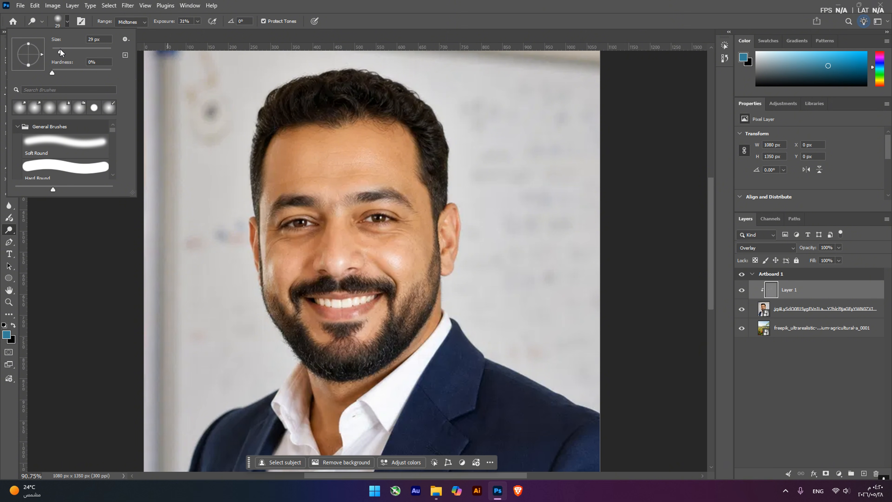
pyautogui.moveTo(60, 50); pyautogui.dragTo(57, 50)
pyautogui.click(351, 321)
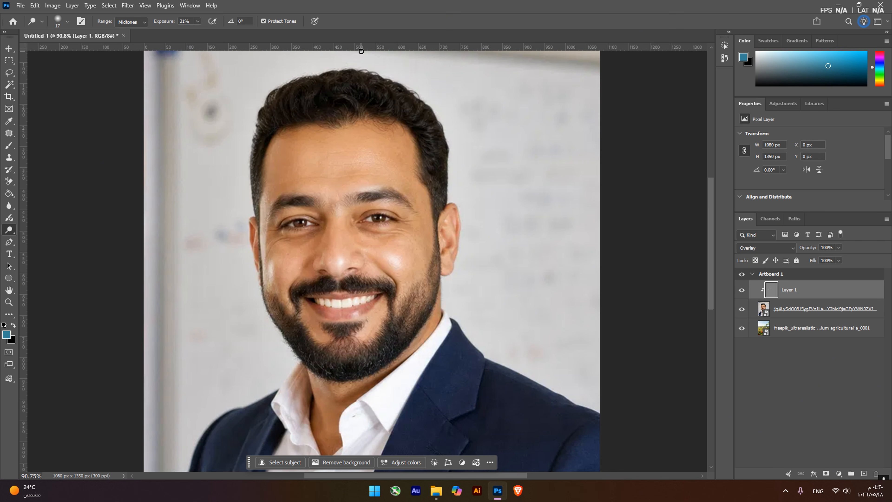
# Switch to the Burn tool and set its brush size to 25 px
pyautogui.rightClick(7, 233)
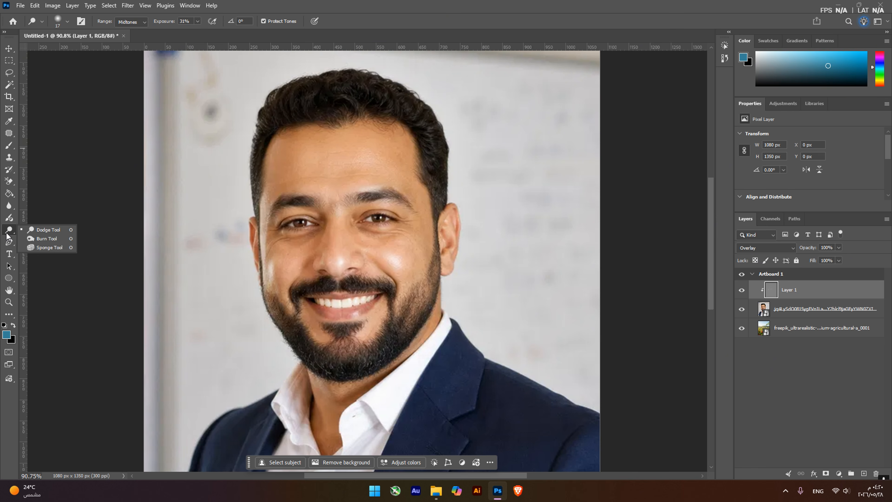
pyautogui.click(43, 242)
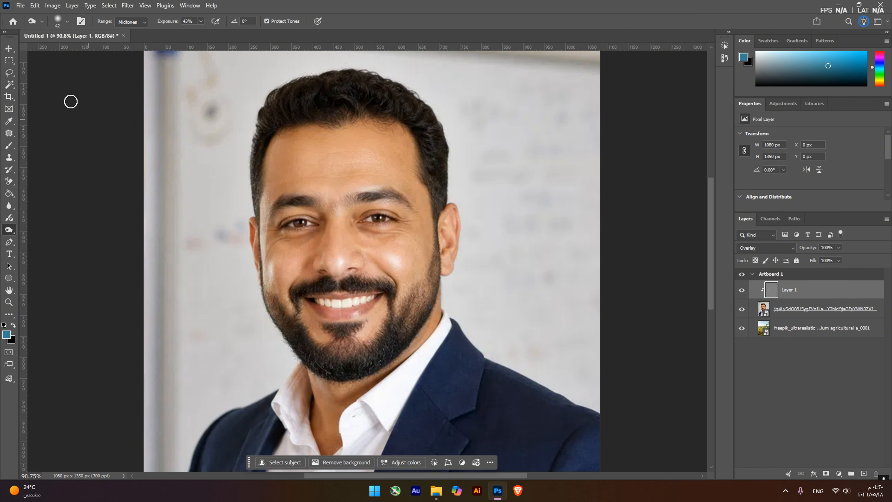
pyautogui.click(68, 21)
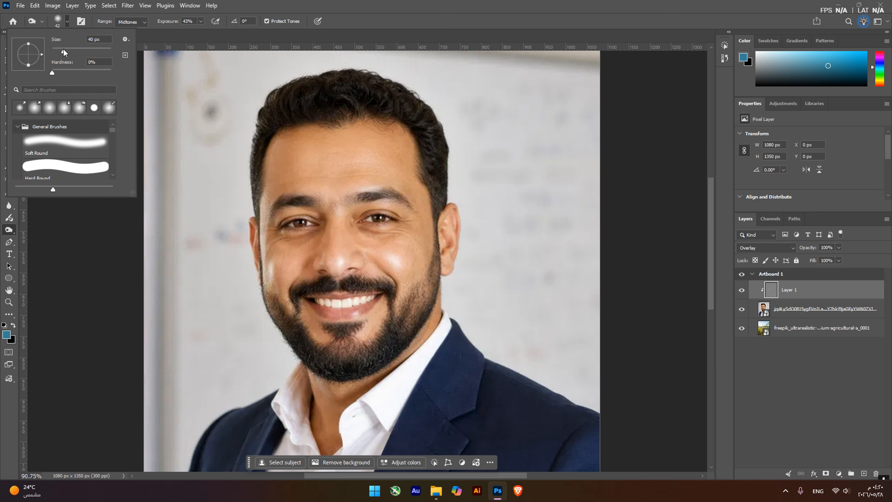
pyautogui.moveTo(64, 49); pyautogui.dragTo(60, 48)
pyautogui.click(297, 2)
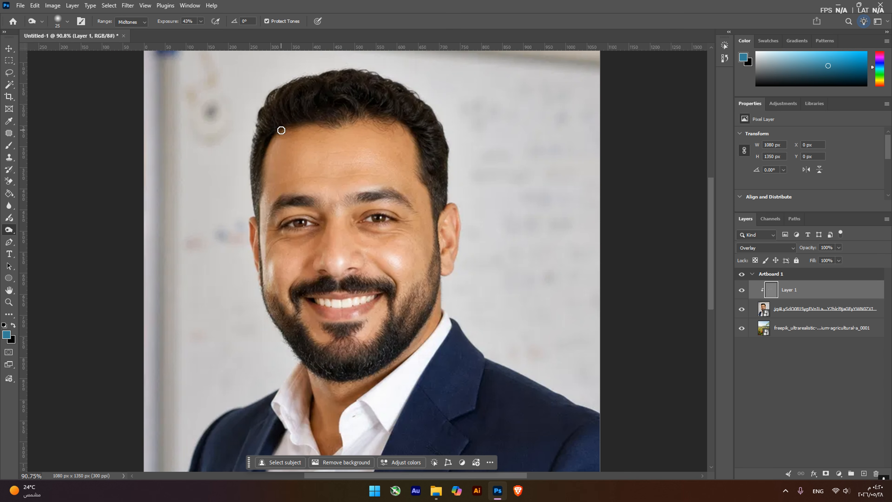
# Burn shadows on Layer 1 along the man's hairline, cheeks, sides of the face and jawline
pyautogui.moveTo(281, 130); pyautogui.dragTo(386, 124)
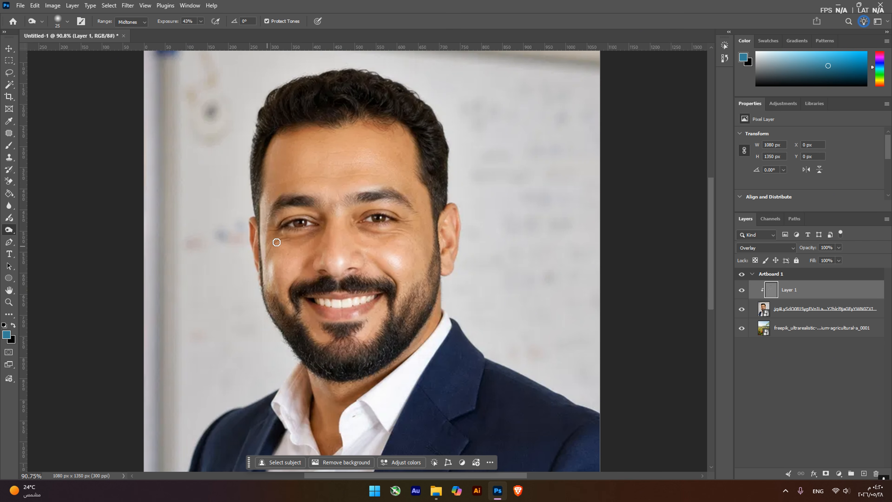
pyautogui.moveTo(274, 242); pyautogui.dragTo(265, 291)
pyautogui.moveTo(441, 255); pyautogui.dragTo(401, 311)
pyautogui.moveTo(440, 254)
pyautogui.mouseDown()
pyautogui.moveTo(418, 113)
pyautogui.moveTo(418, 143)
pyautogui.moveTo(309, 121)
pyautogui.moveTo(260, 163)
pyautogui.moveTo(257, 201)
pyautogui.mouseUp()
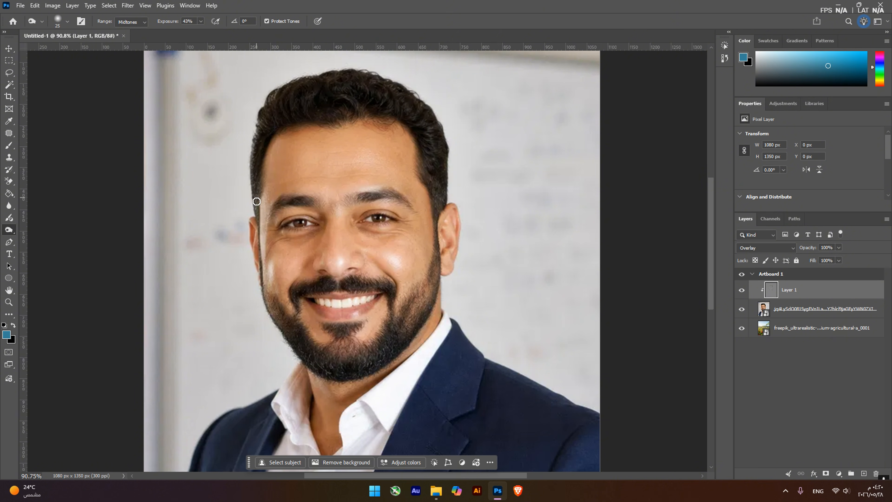
pyautogui.moveTo(272, 335)
pyautogui.mouseDown()
pyautogui.moveTo(263, 285)
pyautogui.moveTo(291, 338)
pyautogui.moveTo(354, 391)
pyautogui.moveTo(339, 399)
pyautogui.moveTo(381, 384)
pyautogui.moveTo(433, 303)
pyautogui.mouseUp()
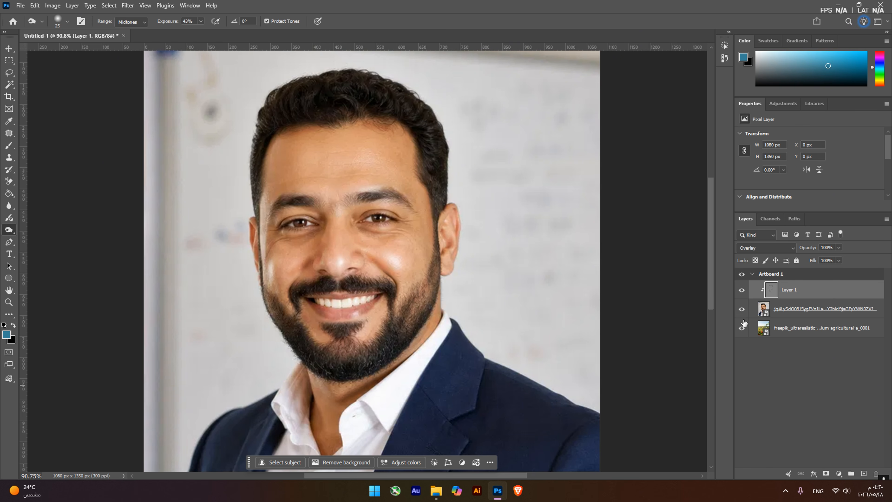
# Toggle Layer 1's visibility repeatedly to compare the portrait before and after the dodge and burn retouching
pyautogui.click(741, 290)
pyautogui.click(742, 294)
pyautogui.click(742, 295)
pyautogui.click(742, 294)
pyautogui.click(742, 294)
pyautogui.click(741, 295)
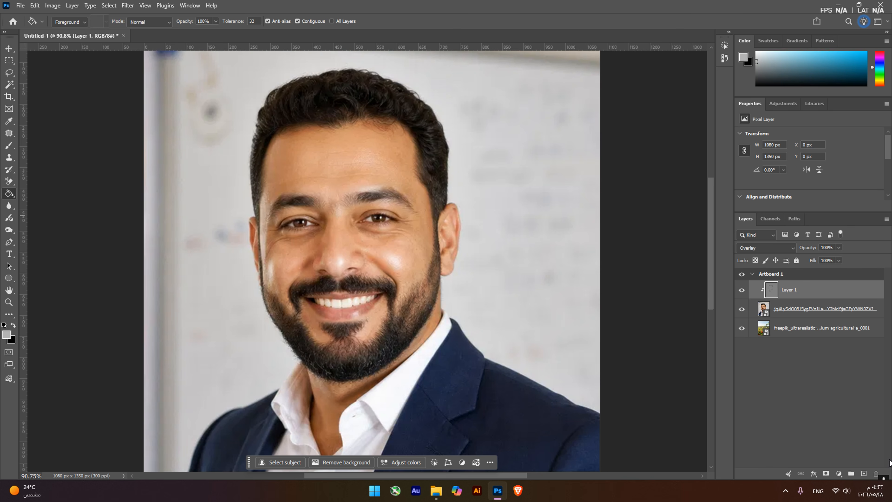
# Try a Black & White adjustment layer above Layer 1, and delete it
pyautogui.click(839, 474)
pyautogui.click(837, 477)
pyautogui.click(838, 476)
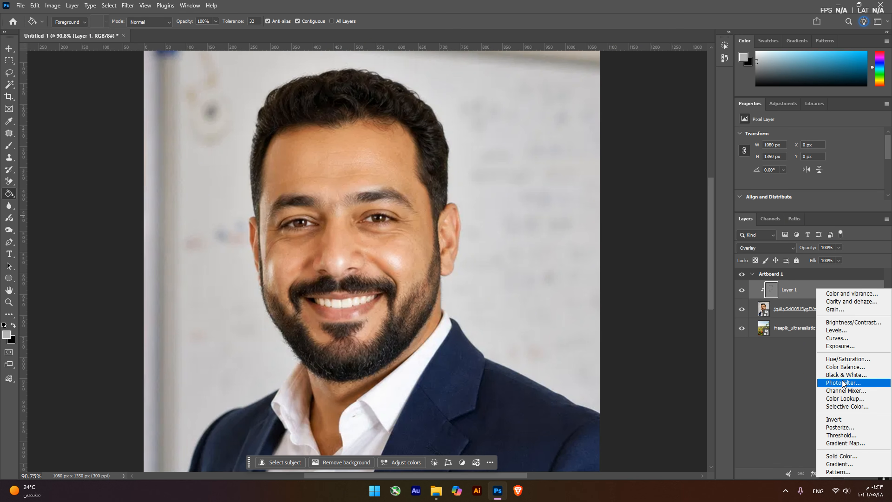
pyautogui.click(851, 378)
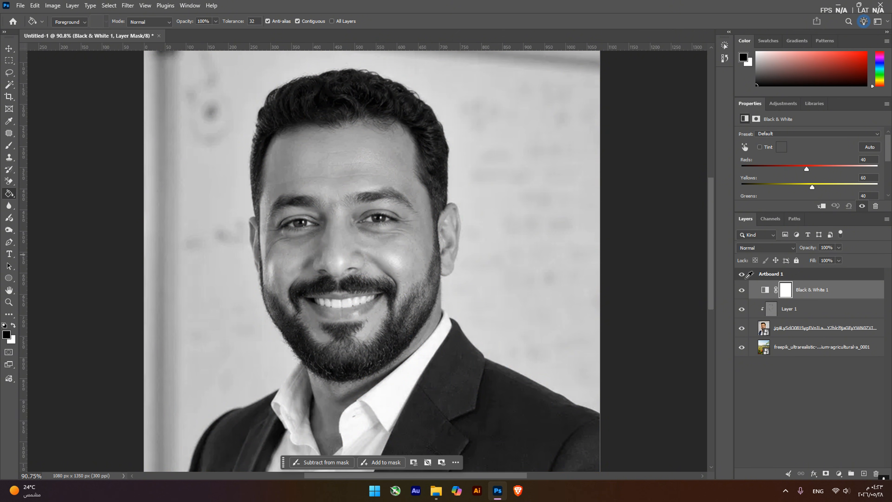
pyautogui.press('Delete')
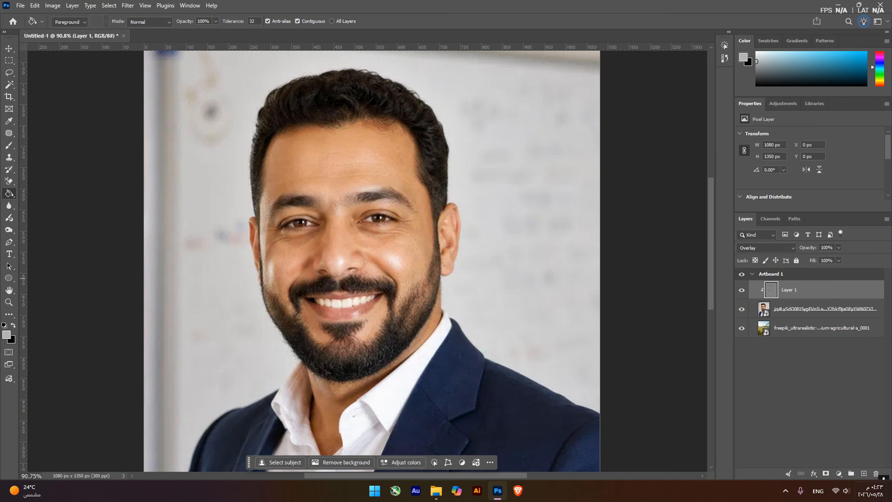
# Add a Selective Color adjustment layer above Layer 1 and clip it to the portrait
pyautogui.click(839, 473)
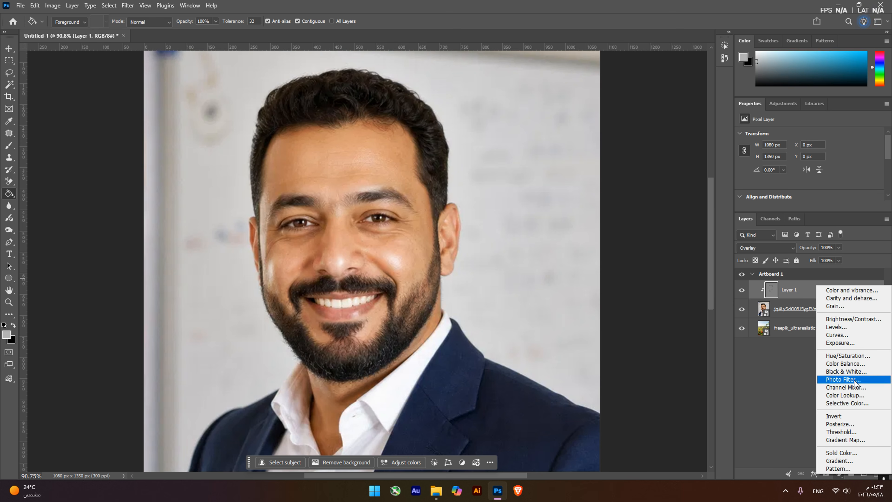
pyautogui.click(867, 403)
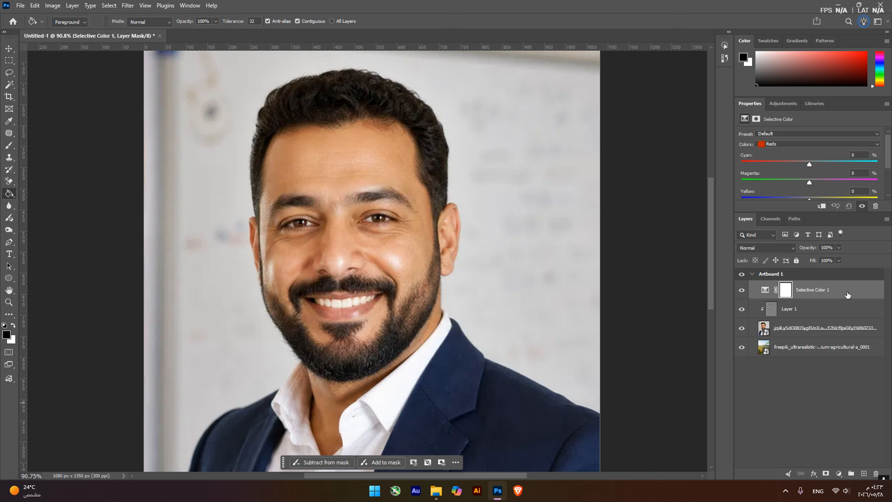
pyautogui.rightClick(847, 292)
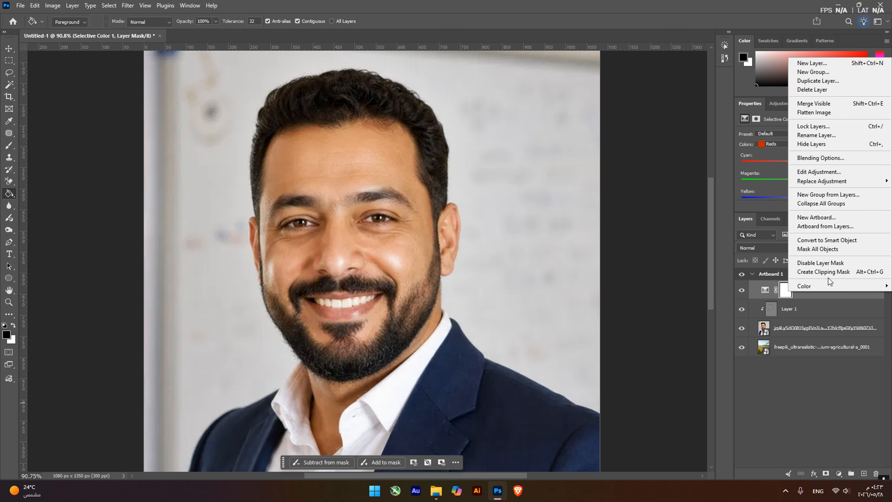
pyautogui.click(824, 273)
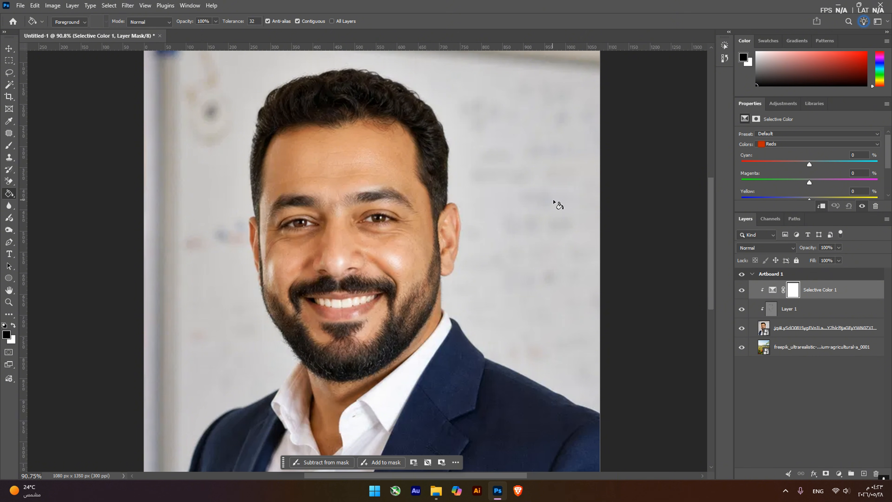
# Remove the background from the portrait layer, masking out everything except the man
pyautogui.click(809, 329)
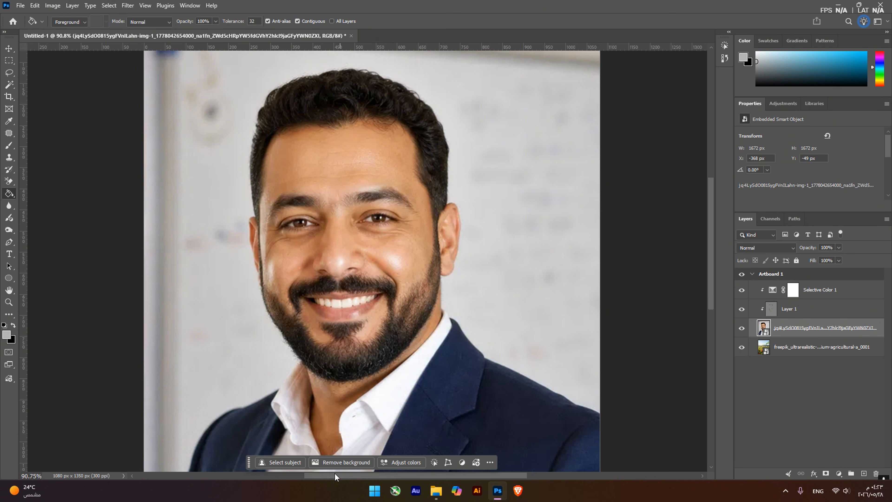
pyautogui.click(330, 464)
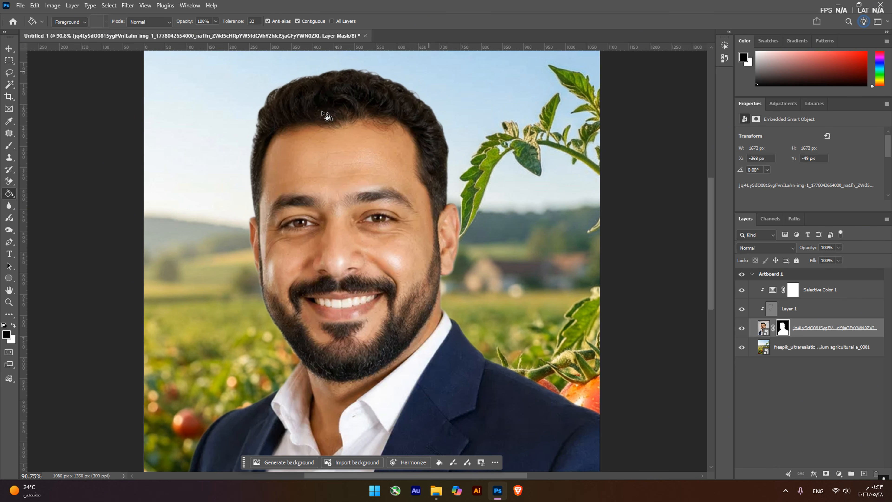
# Toggle the tomato field layer's visibility to check the portrait cutout, leaving that layer hidden and selected
pyautogui.click(737, 350)
pyautogui.click(741, 347)
pyautogui.click(741, 347)
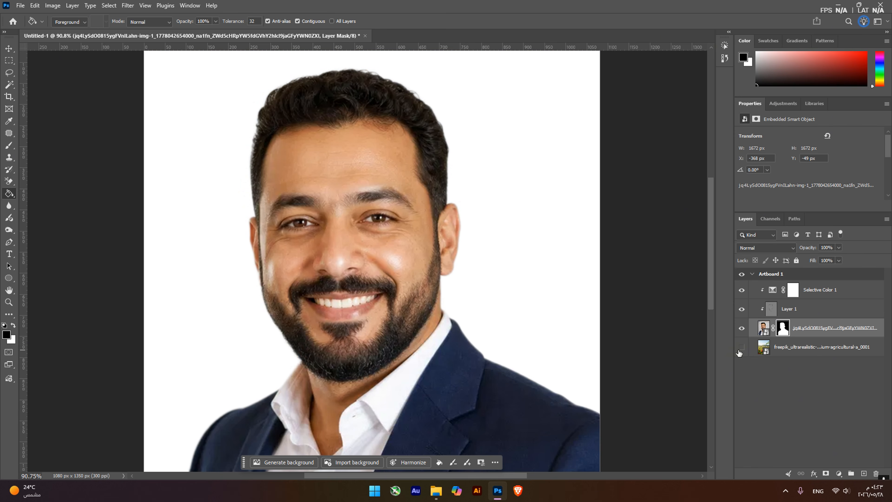
pyautogui.click(741, 347)
pyautogui.click(740, 348)
pyautogui.click(740, 348)
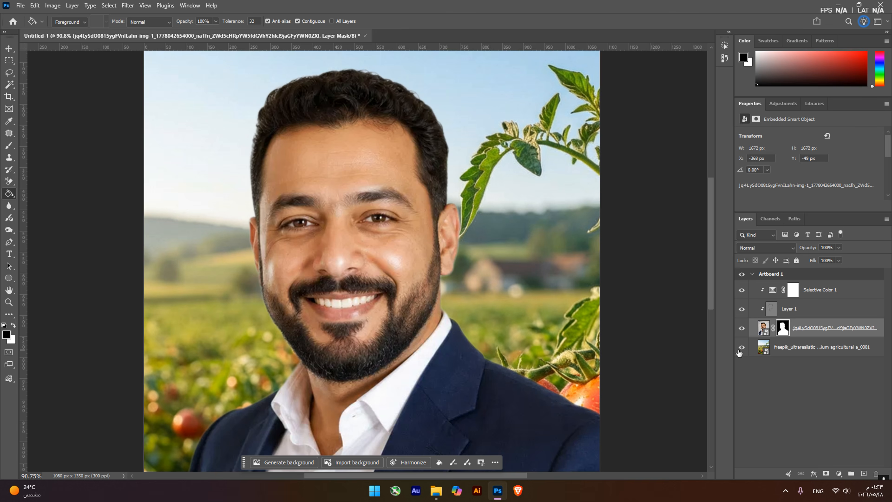
pyautogui.click(741, 348)
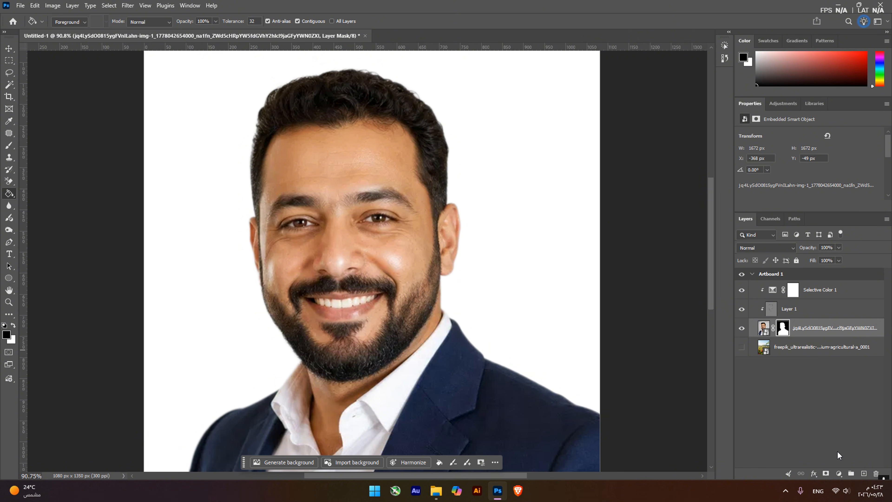
pyautogui.click(810, 353)
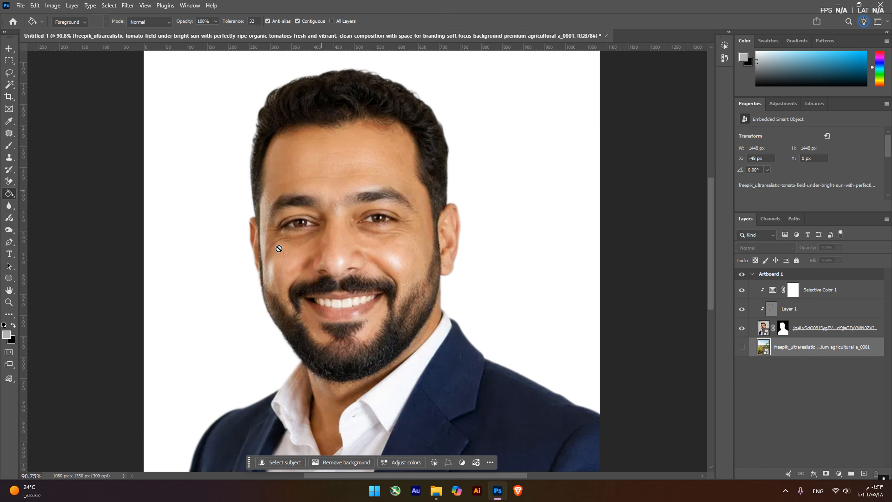
# Add a Solid Color fill layer in gray #aeaeae directly above the tomato field layer, behind the portrait
pyautogui.click(837, 475)
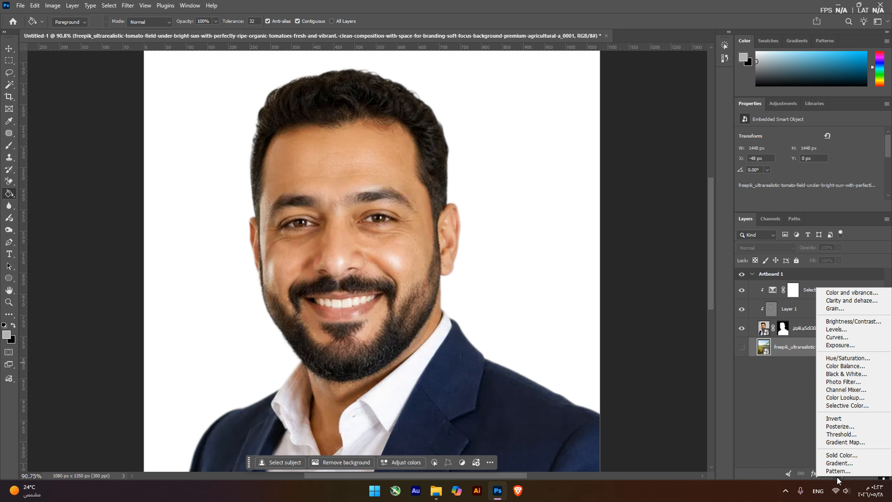
pyautogui.click(828, 456)
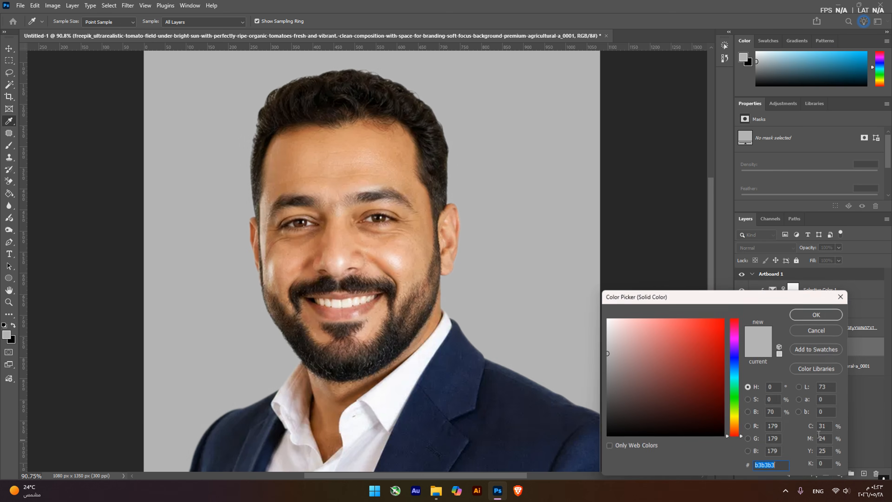
pyautogui.click(667, 378)
pyautogui.moveTo(514, 385); pyautogui.dragTo(654, 167)
pyautogui.moveTo(635, 386)
pyautogui.mouseDown()
pyautogui.moveTo(597, 380)
pyautogui.moveTo(584, 356)
pyautogui.mouseUp()
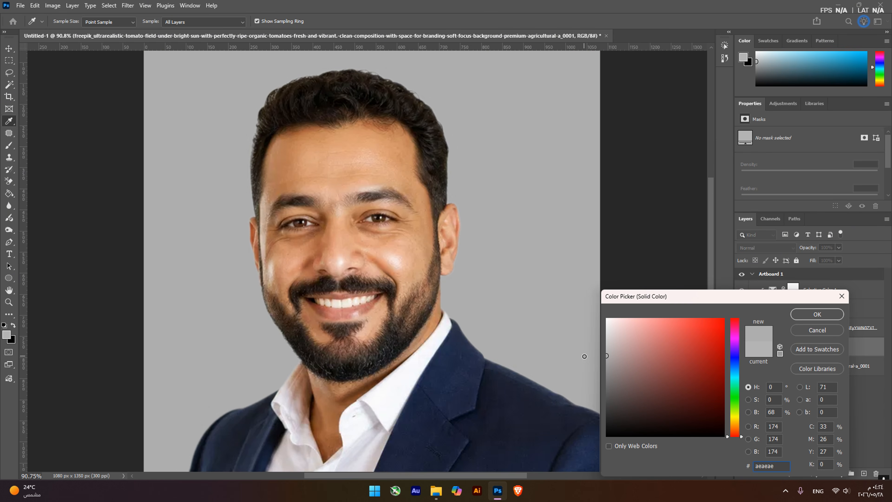
pyautogui.click(811, 314)
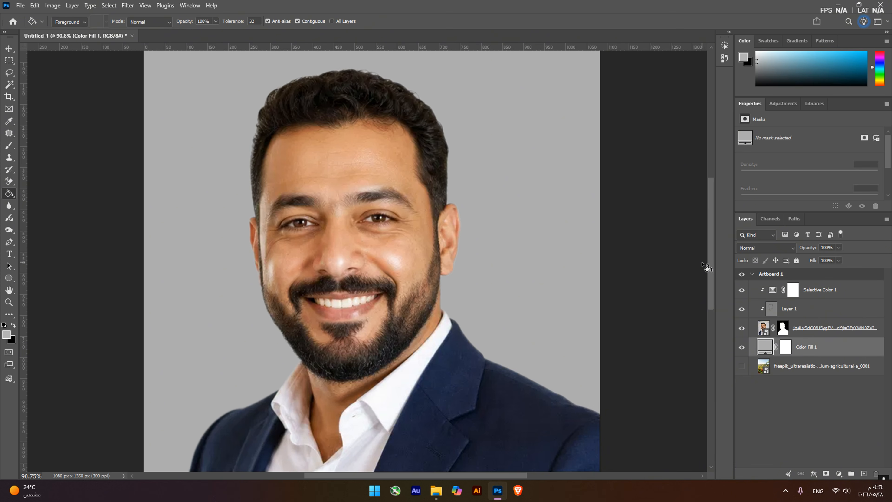
# Set Cyan for the Reds to -14% in the Selective Color adjustment layer
pyautogui.click(815, 293)
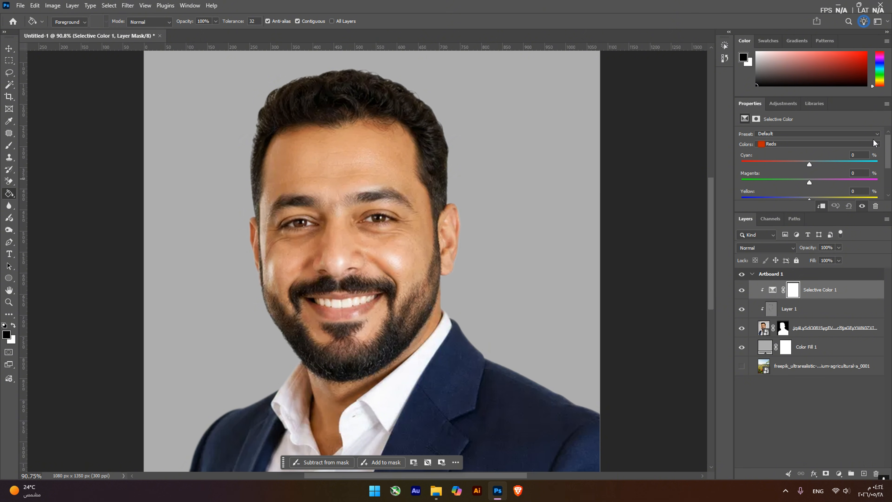
pyautogui.moveTo(811, 164); pyautogui.dragTo(804, 178)
pyautogui.doubleClick(765, 347)
pyautogui.click(680, 386)
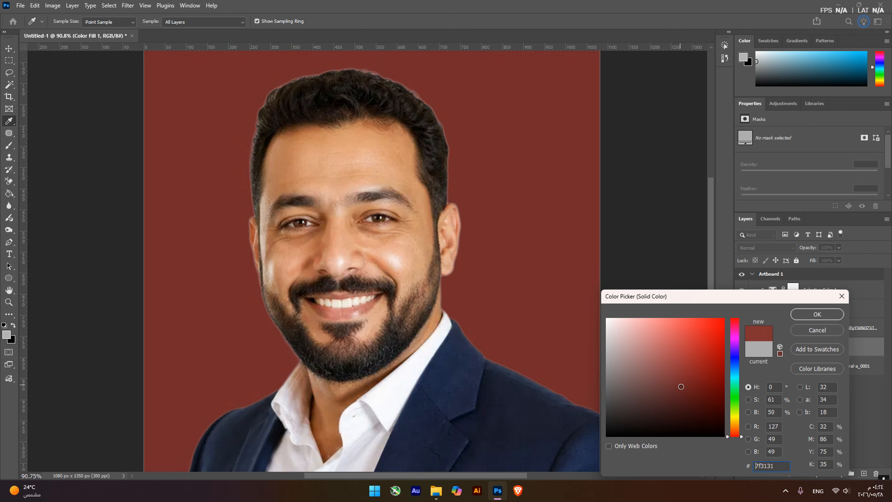
pyautogui.moveTo(681, 386); pyautogui.dragTo(631, 351)
pyautogui.click(812, 332)
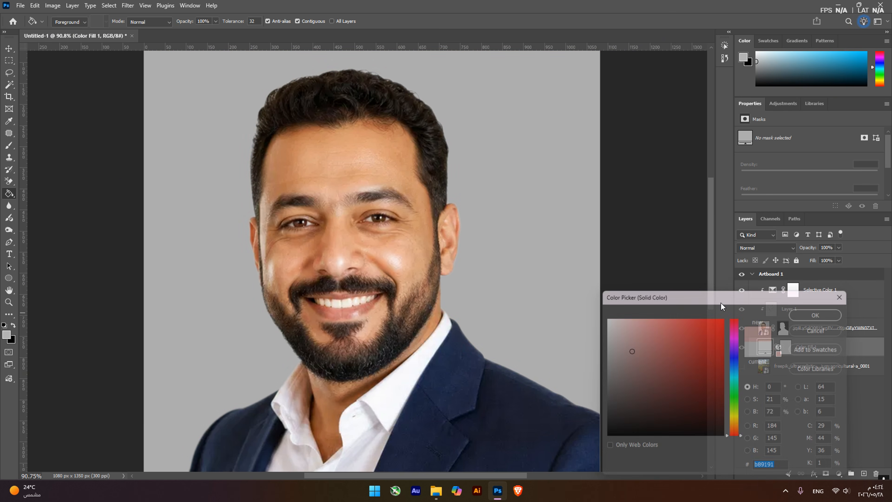
# Set Cyan for the Reds to +29% in the Selective Color adjustment layer
pyautogui.click(769, 292)
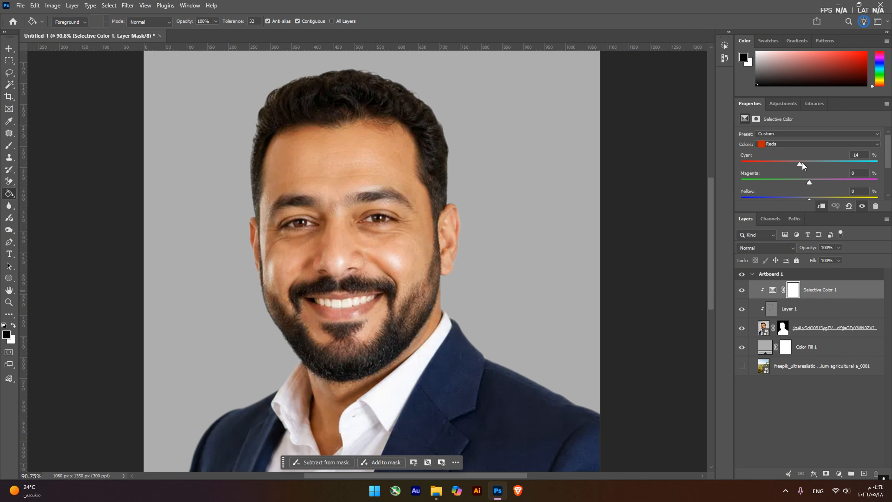
pyautogui.moveTo(802, 164); pyautogui.dragTo(814, 164)
pyautogui.moveTo(834, 173)
pyautogui.mouseDown()
pyautogui.moveTo(852, 176)
pyautogui.moveTo(792, 179)
pyautogui.moveTo(822, 183)
pyautogui.mouseUp()
# Show the tomato field layer behind the man, hide the gray fill layer, and switch to the Move tool
pyautogui.click(741, 365)
pyautogui.click(741, 346)
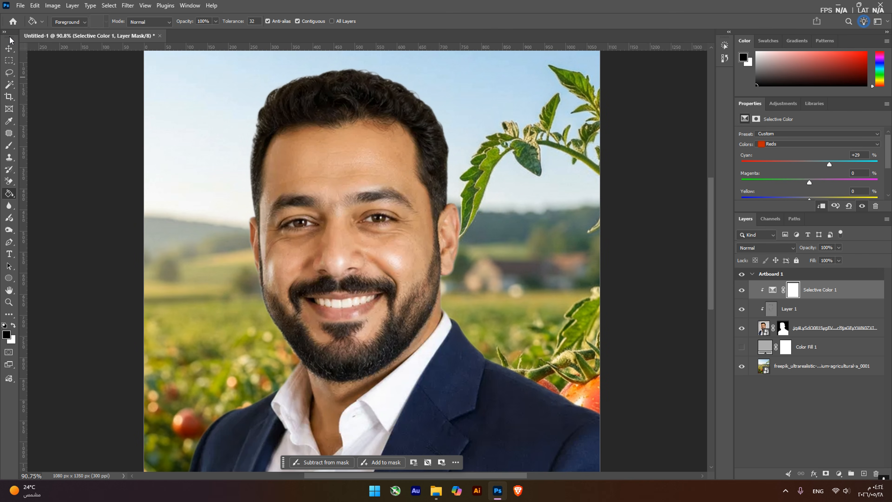
pyautogui.click(9, 49)
pyautogui.click(496, 100)
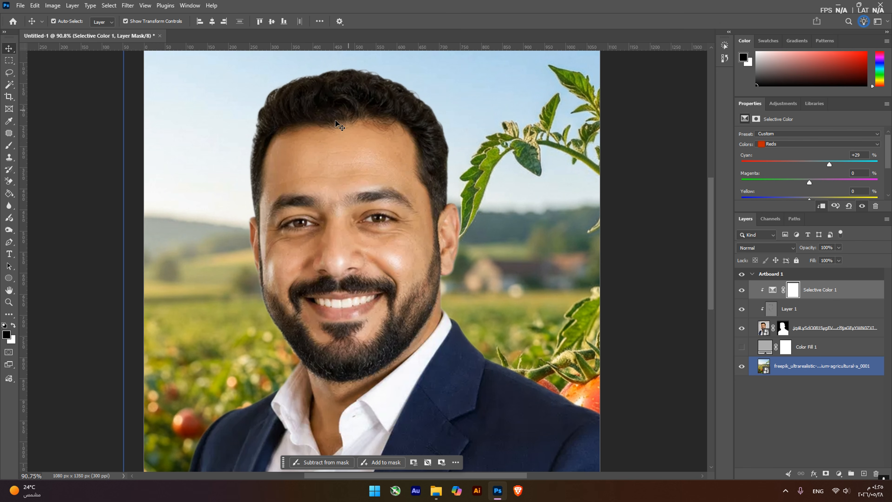
pyautogui.click(408, 102)
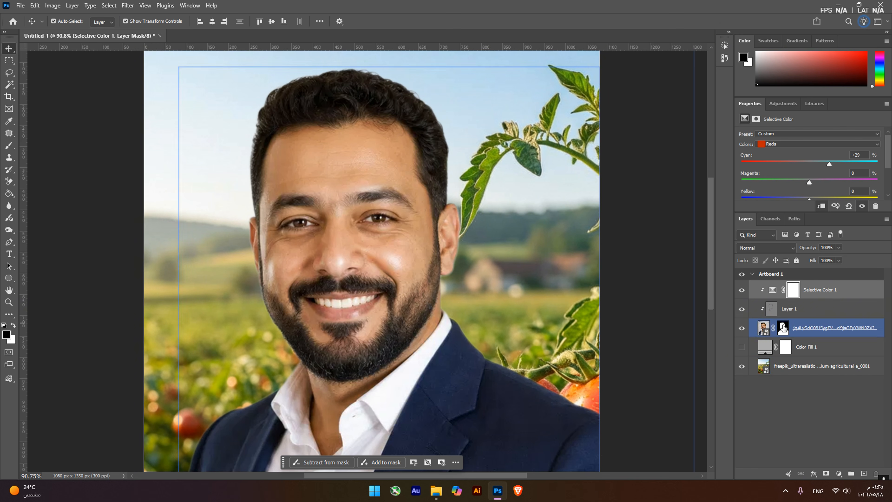
# Set Cyan for the Reds to +20% in the Selective Color adjustment layer
pyautogui.moveTo(829, 164); pyautogui.dragTo(834, 164)
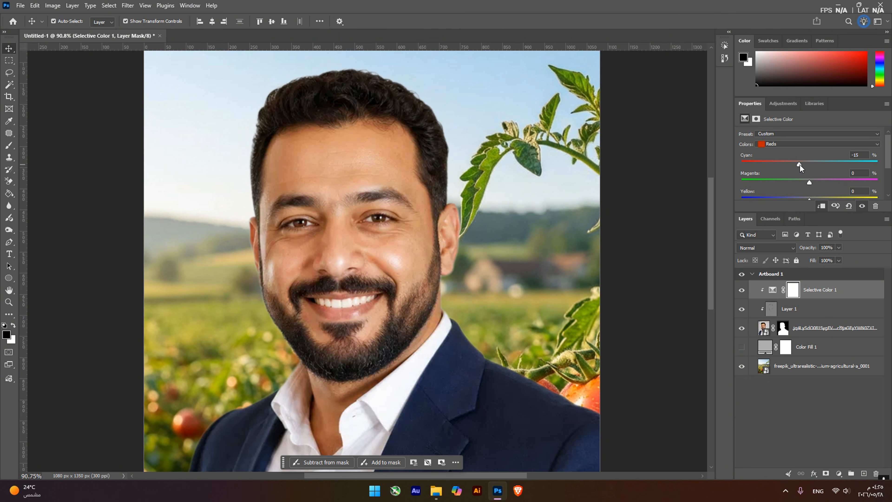
pyautogui.moveTo(805, 165); pyautogui.dragTo(822, 165)
# Toggle the visibility of the Selective Color adjustment and Layer 1 to compare the portrait, leaving both hidden
pyautogui.moveTo(742, 290); pyautogui.dragTo(742, 315)
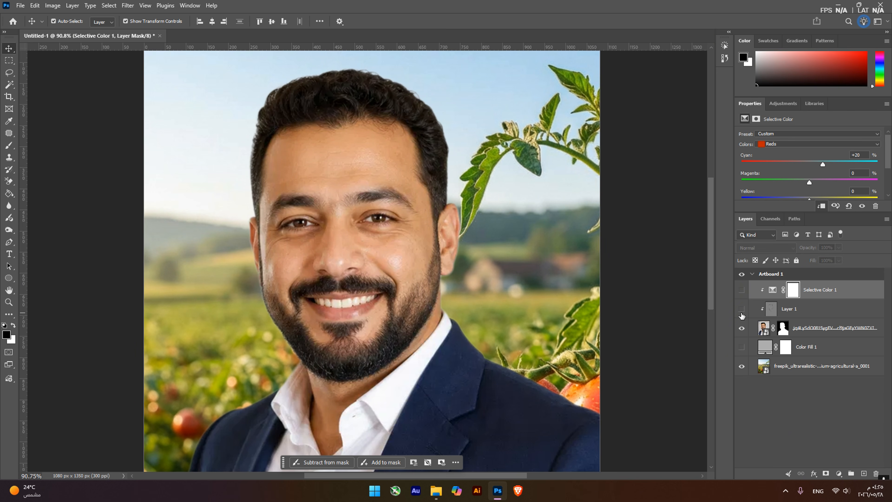
pyautogui.click(744, 308)
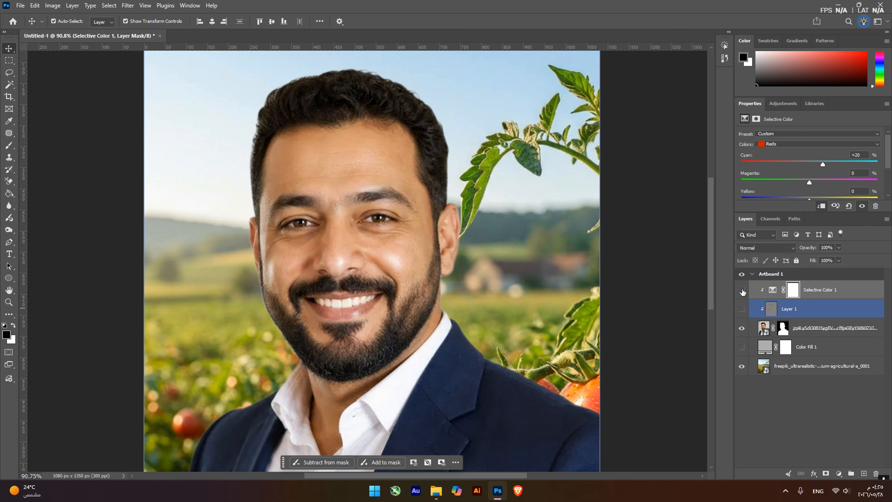
pyautogui.moveTo(742, 291); pyautogui.dragTo(741, 290)
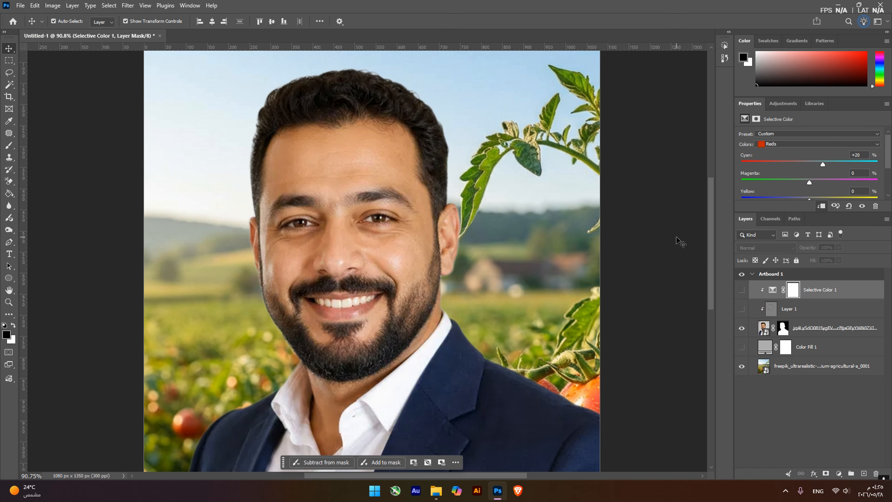
pyautogui.click(510, 291)
pyautogui.click(439, 289)
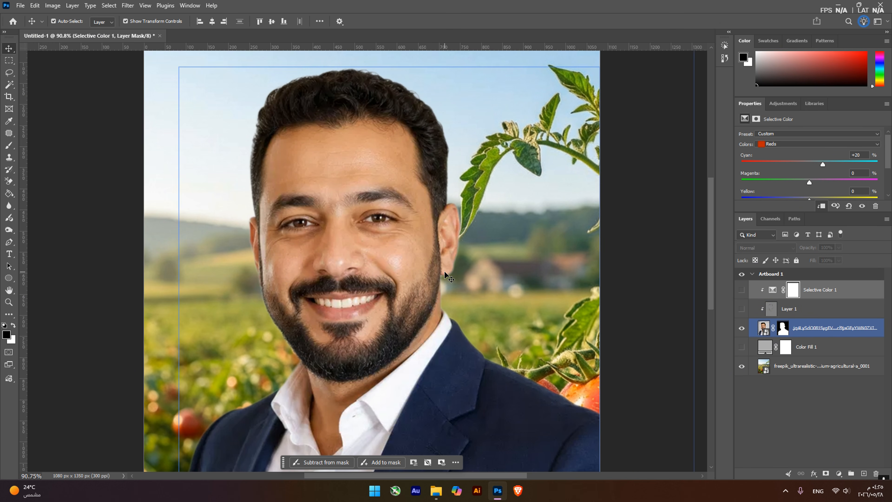